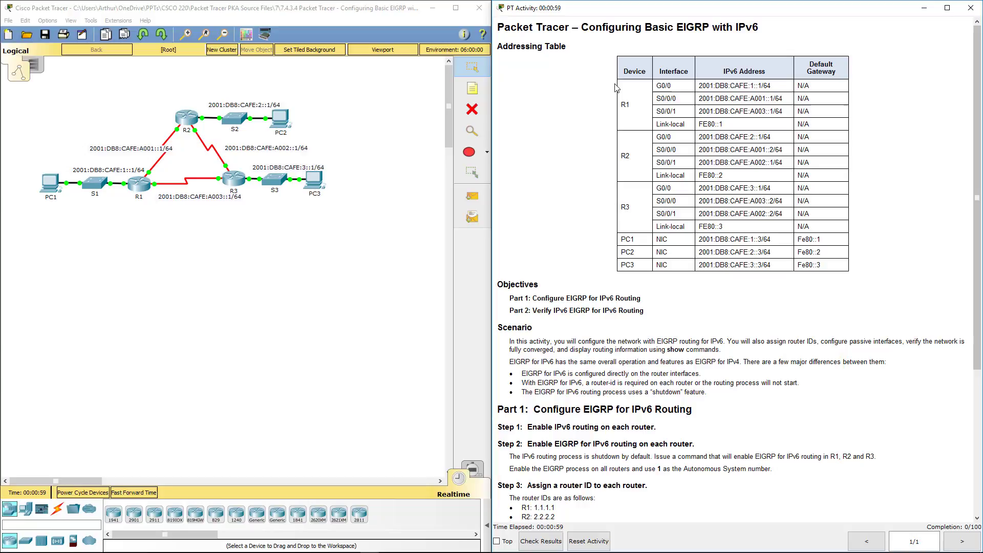
# Scroll the instructions down to Parts 1 and 2 and highlight the Step 1 IPv6-routing line.
pyautogui.scroll(-6, 741, 265)
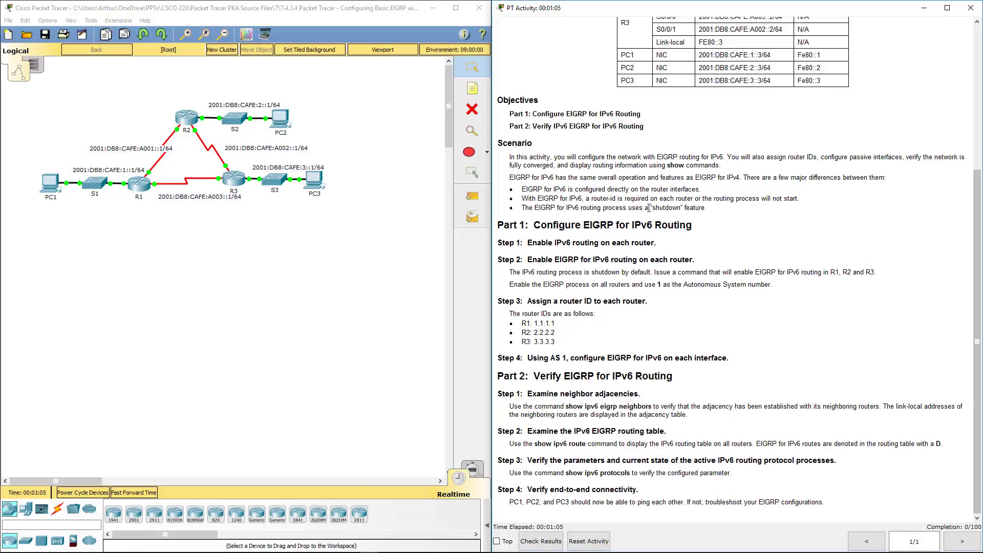
pyautogui.moveTo(517, 242); pyautogui.dragTo(680, 242)
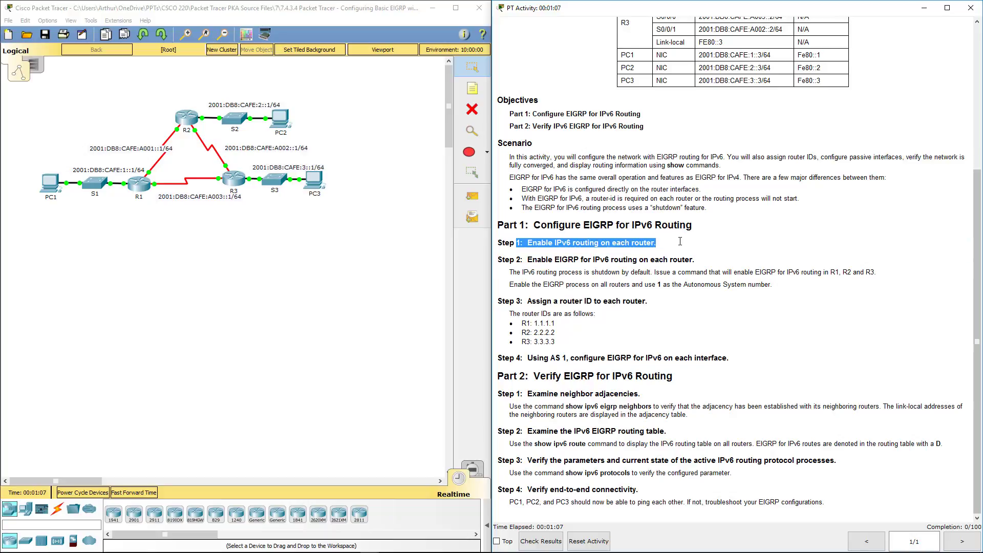
pyautogui.click(347, 313)
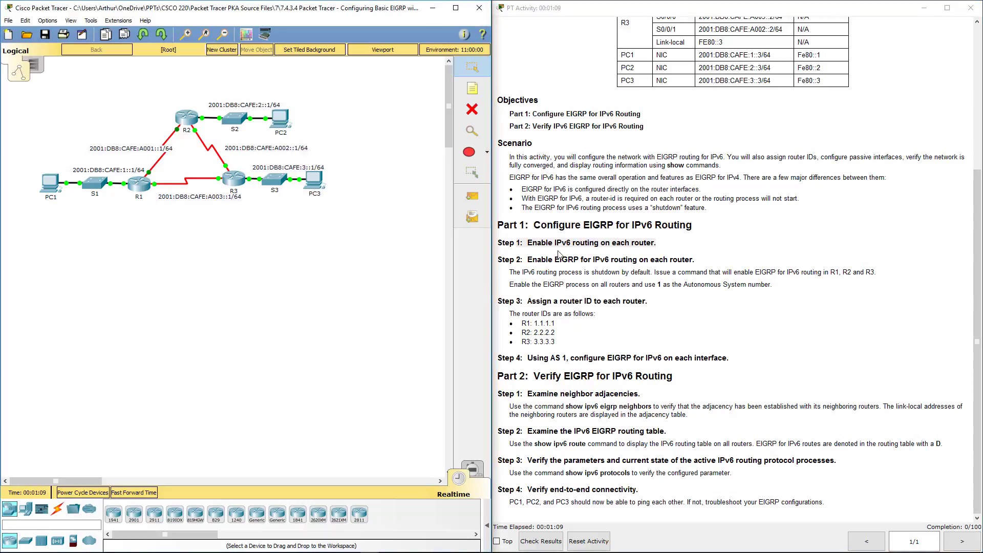
# In R1's CLI, enter enable and config t, then ipv6 unicast-routing.
pyautogui.click(138, 182)
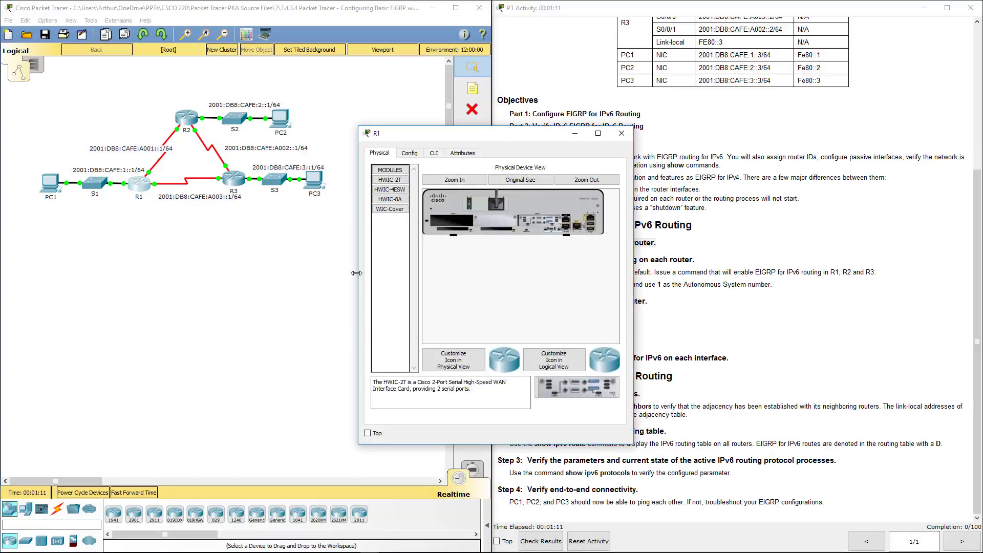
pyautogui.click(433, 153)
pyautogui.moveTo(511, 144); pyautogui.dragTo(295, 144)
pyautogui.press('Return')
pyautogui.press('Return')
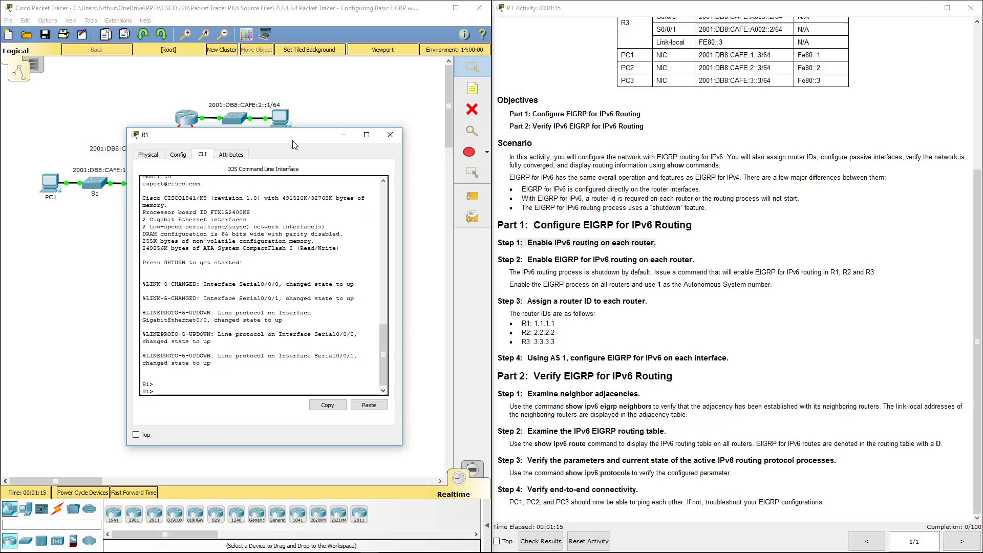
pyautogui.write('en')
pyautogui.press('Return')
pyautogui.write('conf')
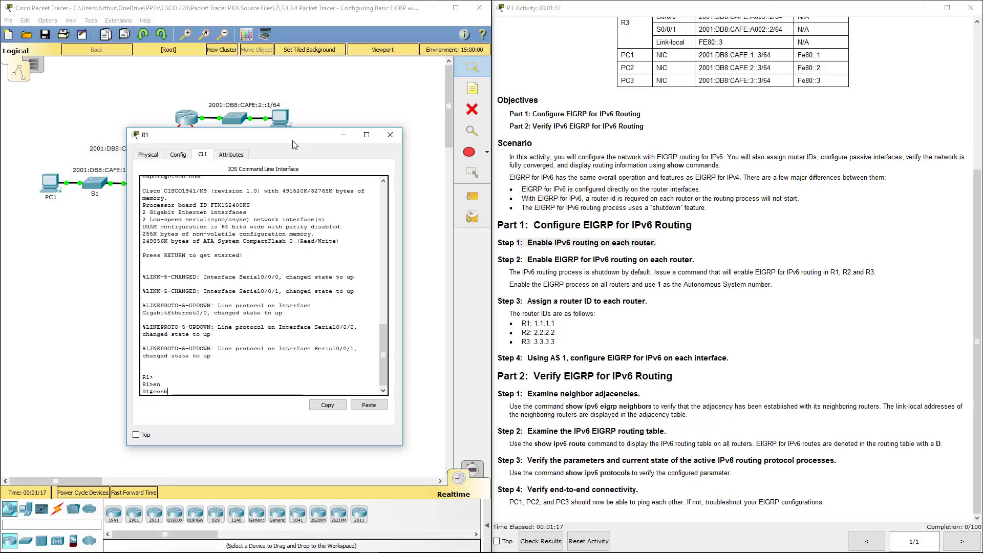
pyautogui.write('ig t')
pyautogui.press('Return')
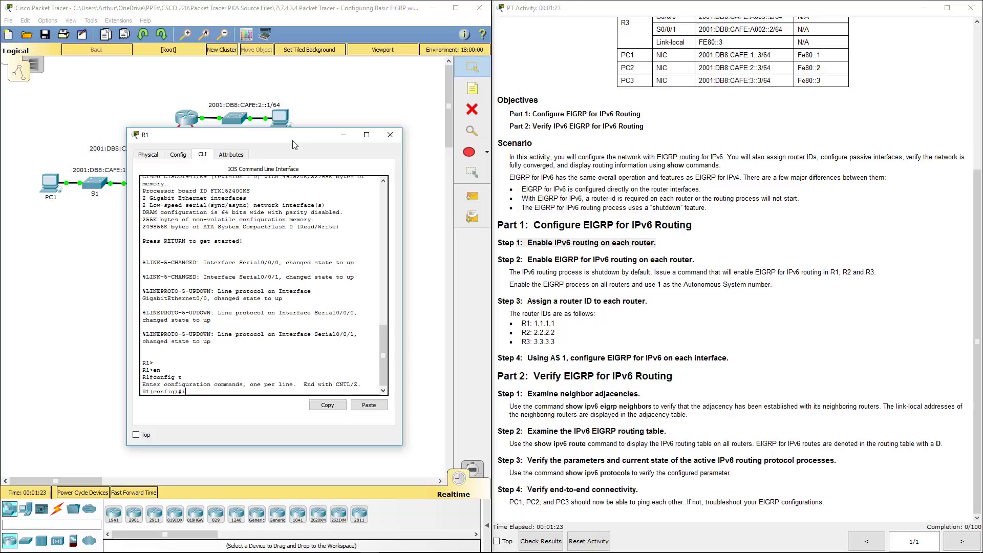
pyautogui.write('ipv6 un')
pyautogui.press('Tab')
pyautogui.press('Return')
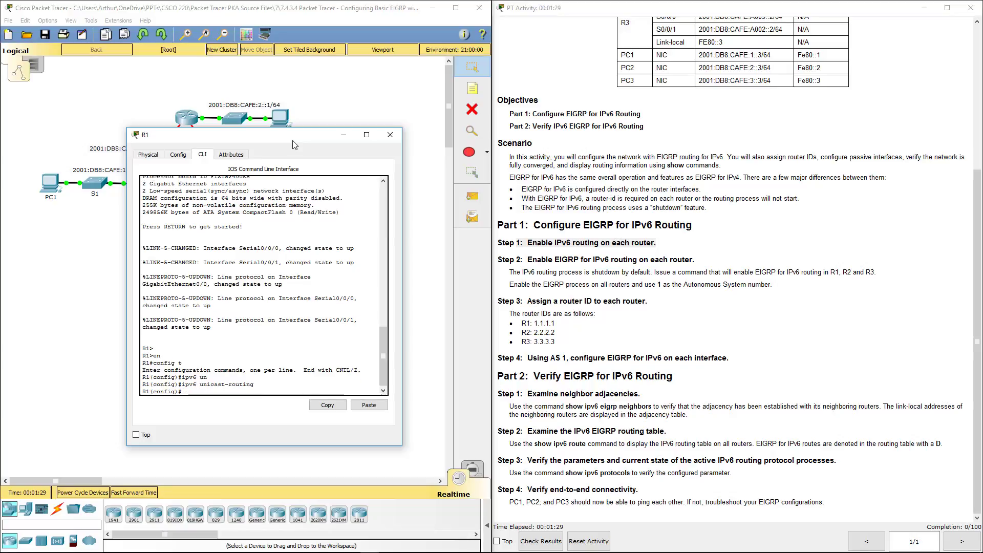
# In R2's CLI, enter enable and config t, then ipv6 unicast-routing.
pyautogui.click(389, 135)
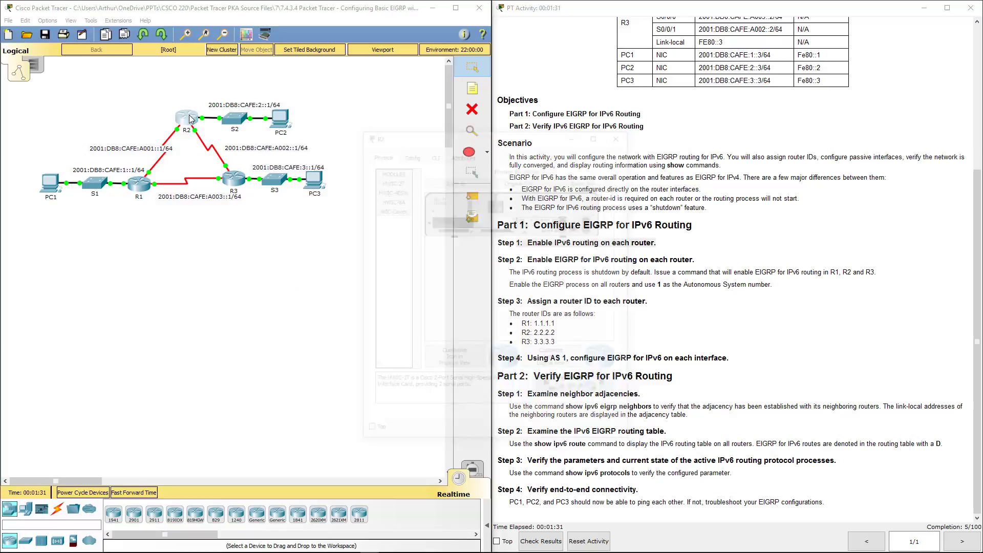
pyautogui.click(187, 117)
pyautogui.click(433, 153)
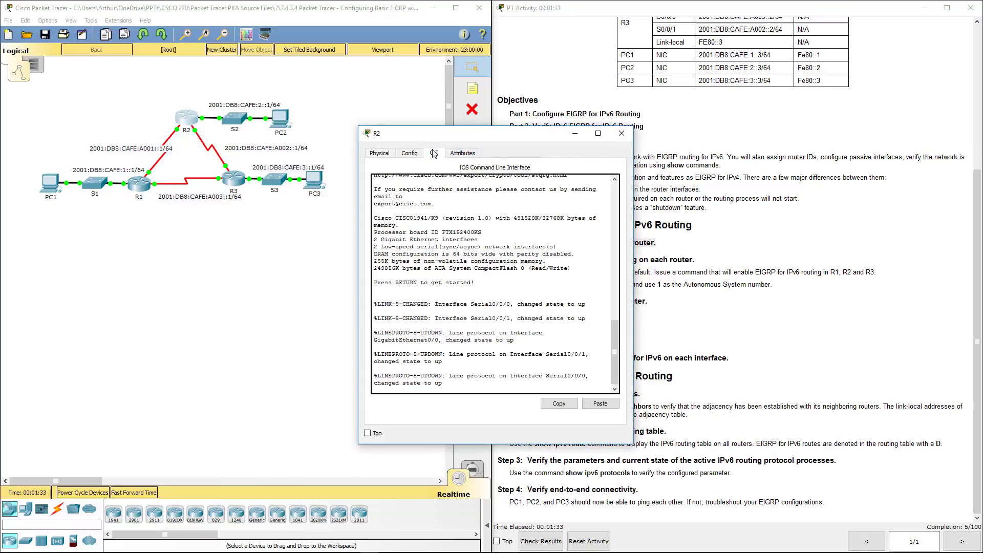
pyautogui.press('Return')
pyautogui.press('Return')
pyautogui.write('en')
pyautogui.press('Return')
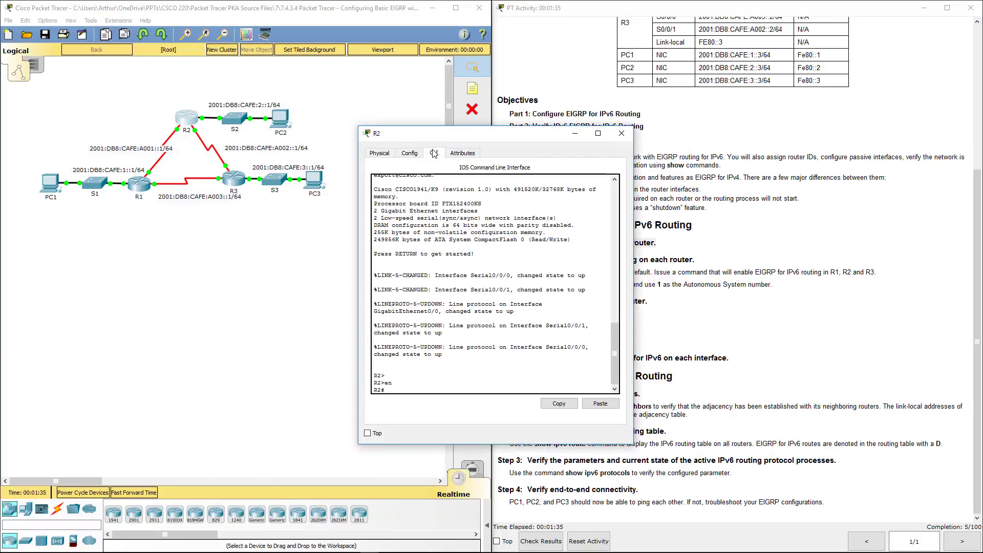
pyautogui.write('i')
pyautogui.press('BackSpace')
pyautogui.write('cconfig t')
pyautogui.press('Return')
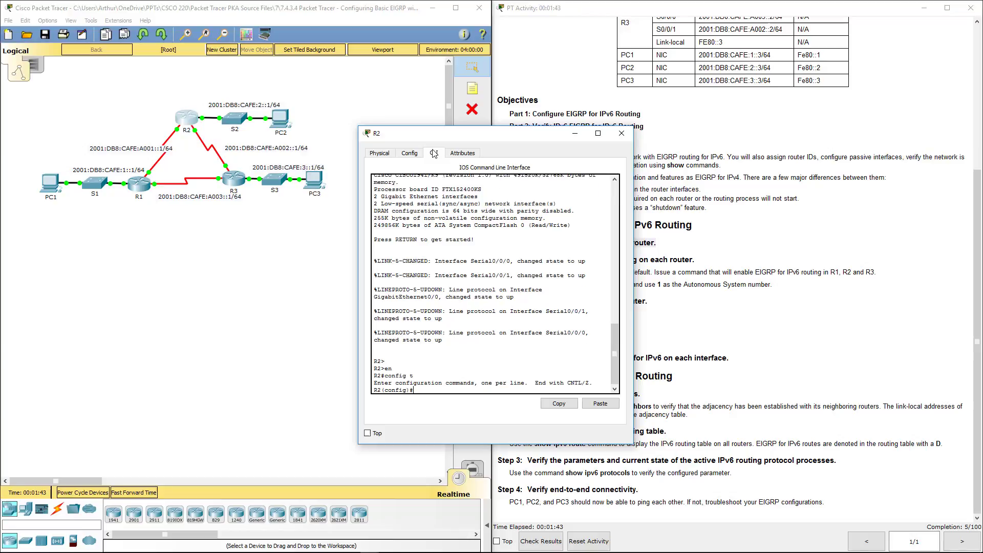
pyautogui.write('i')
pyautogui.write('pv6 un')
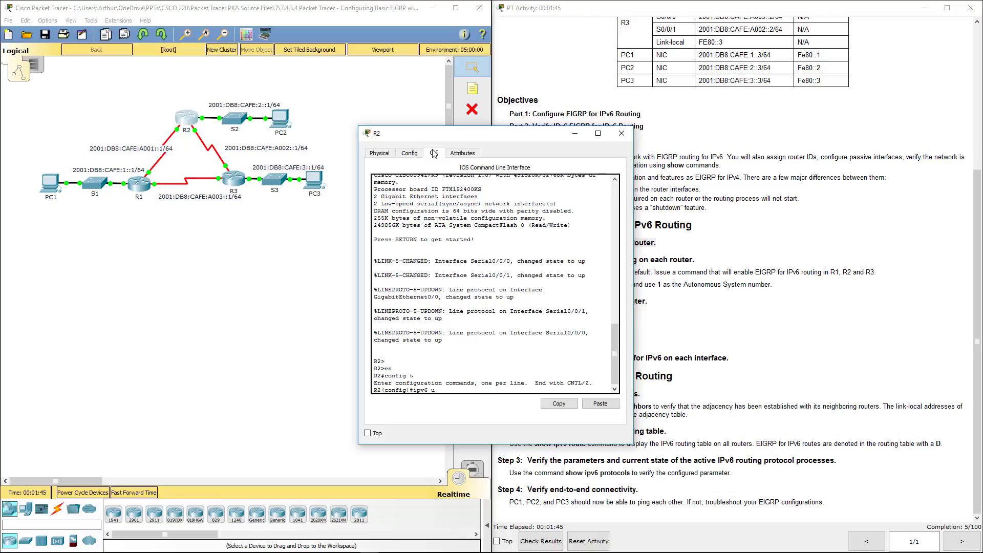
pyautogui.press('Tab')
pyautogui.press('Return')
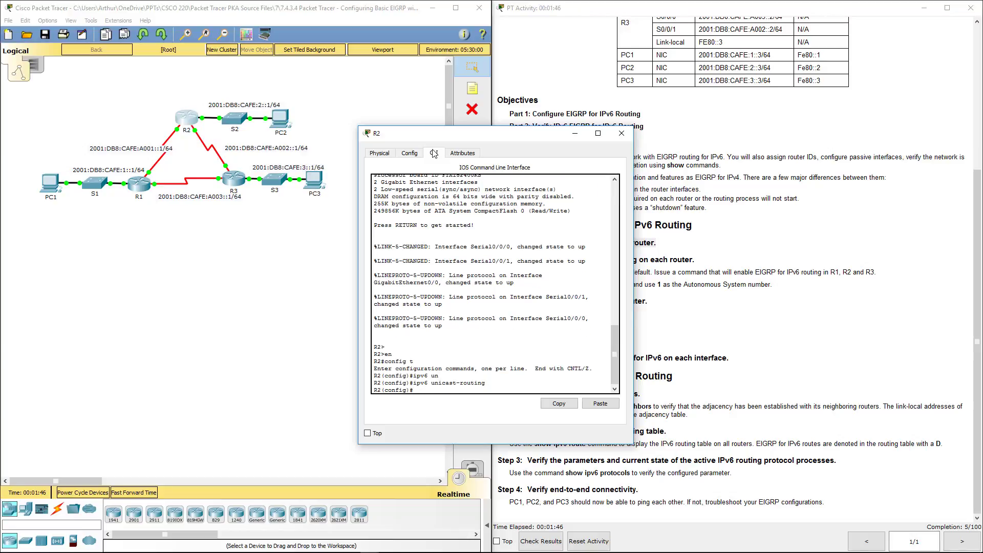
# In R3's CLI, enter enable and config t, then ipv6 unicast-routing.
pyautogui.click(621, 133)
pyautogui.click(239, 179)
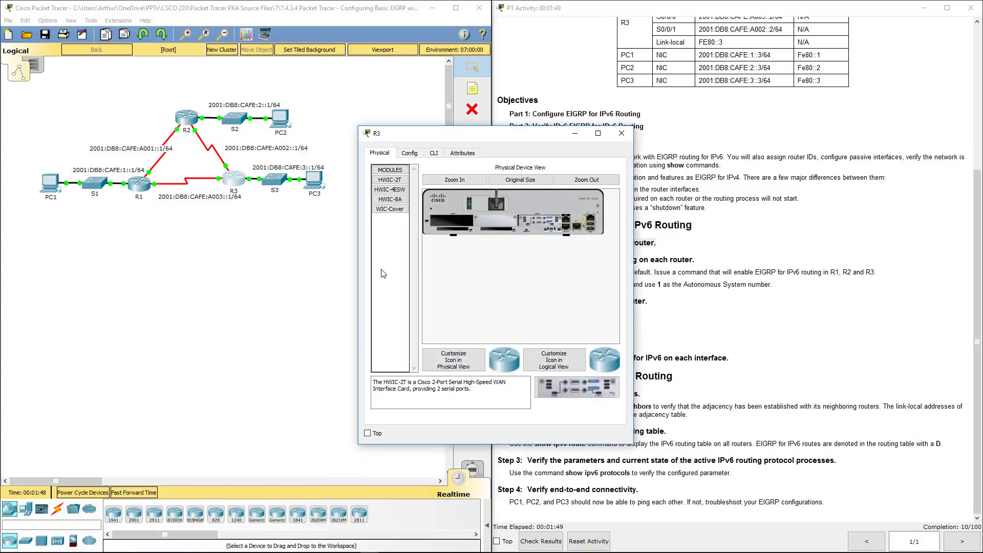
pyautogui.click(434, 152)
pyautogui.press('Return')
pyautogui.press('Return')
pyautogui.press('Return')
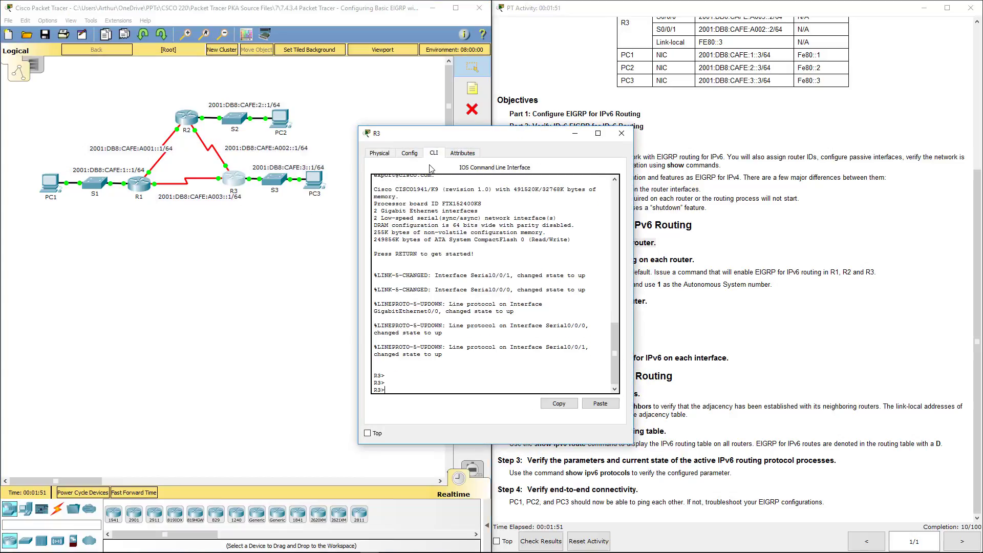
pyautogui.write('en')
pyautogui.press('Return')
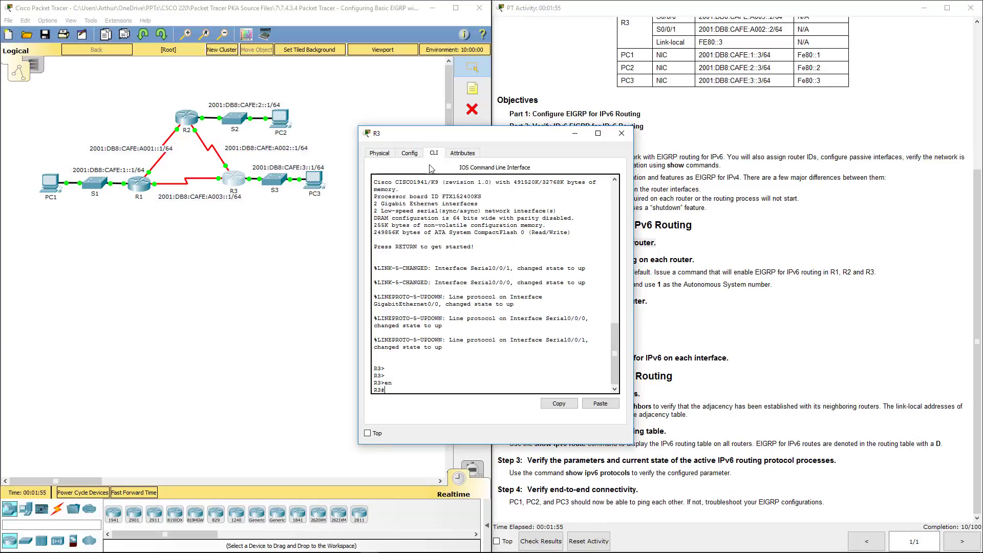
pyautogui.write('config t')
pyautogui.press('Return')
pyautogui.write('ipv')
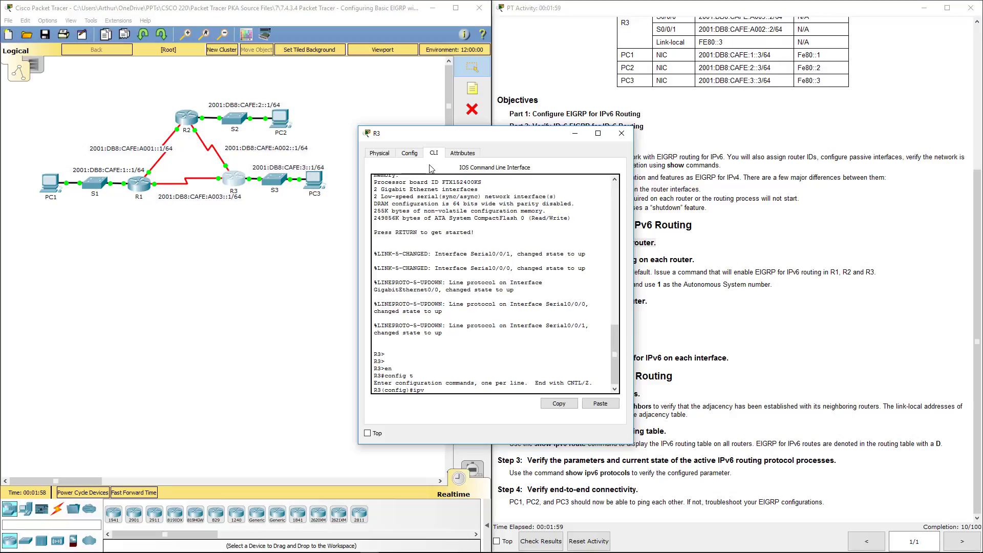
pyautogui.write('6 un')
pyautogui.press('Tab')
pyautogui.press('Return')
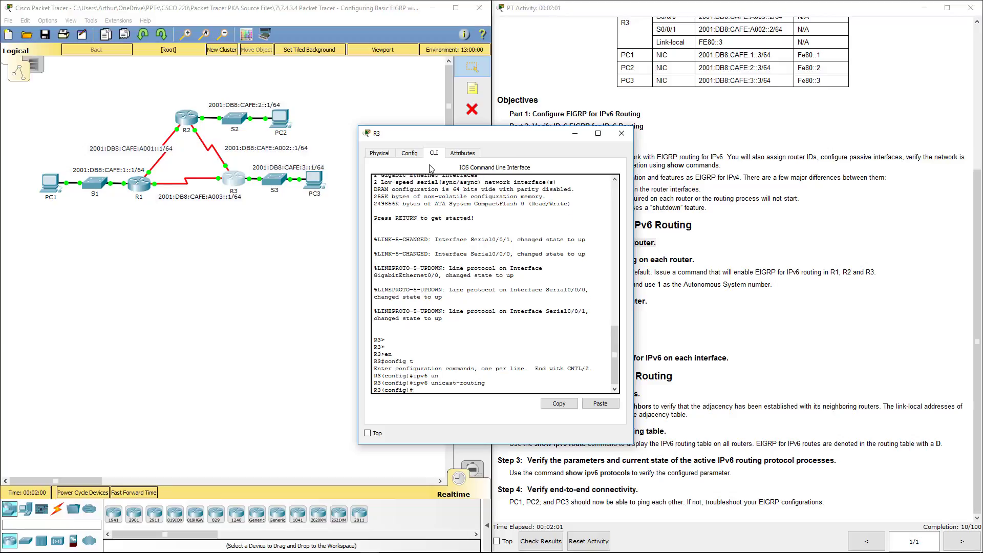
# Close R3's window and highlight the IPv6 routing and EIGRP for IPv6 steps.
pyautogui.click(622, 133)
pyautogui.moveTo(530, 255); pyautogui.dragTo(629, 251)
pyautogui.moveTo(521, 260); pyautogui.dragTo(583, 260)
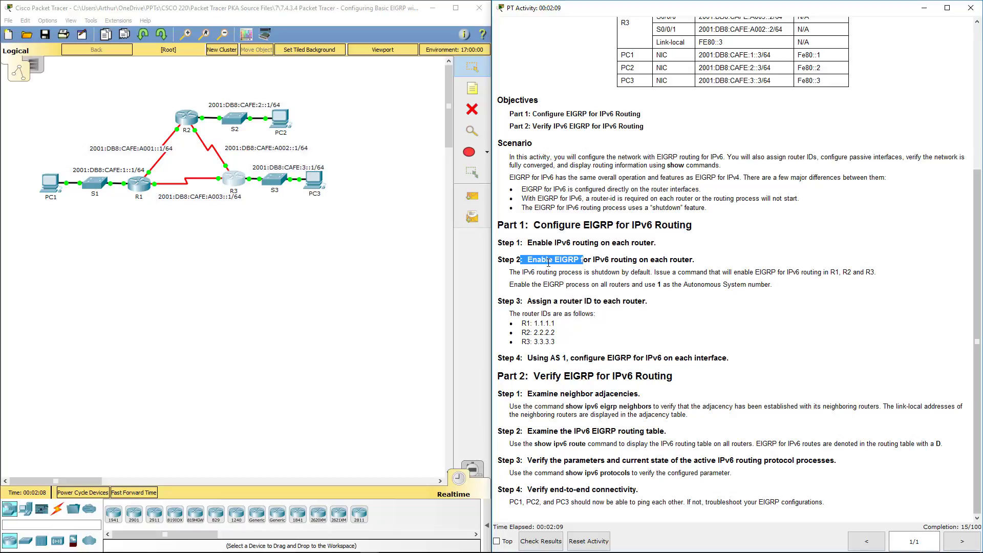
# Highlight AS number 1 and router IDs 1.1.1.1 and 3.3.3.3 in the instructions.
pyautogui.doubleClick(658, 285)
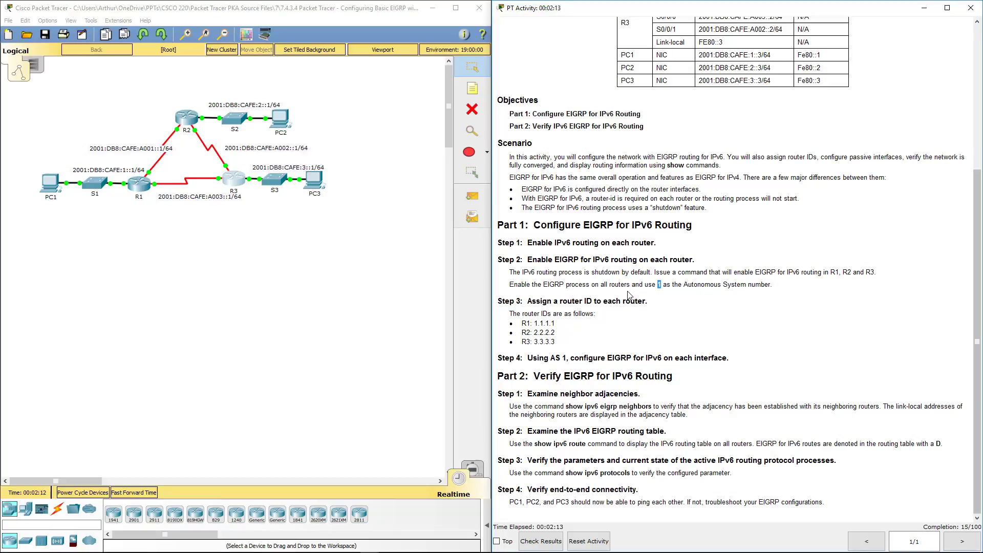
pyautogui.click(572, 281)
pyautogui.moveTo(523, 323); pyautogui.dragTo(555, 324)
pyautogui.moveTo(525, 342); pyautogui.dragTo(556, 344)
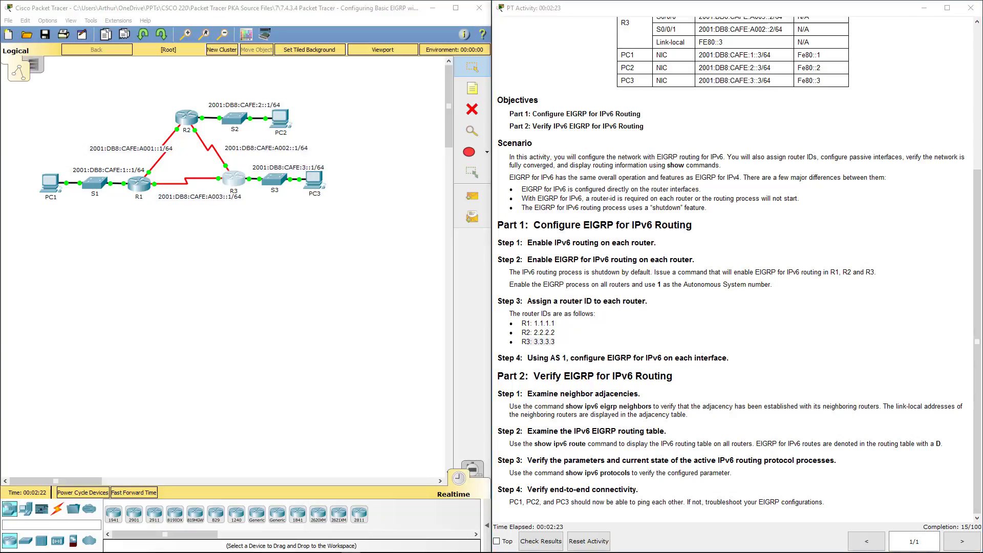
# Start the EIGRP for IPv6 process with AS 1 on R1.
pyautogui.click(194, 276)
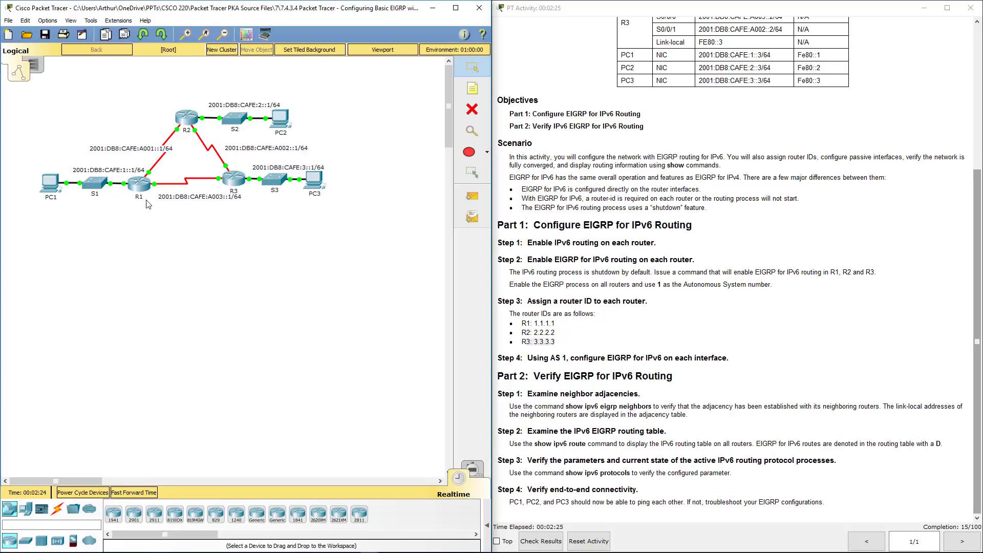
pyautogui.click(142, 189)
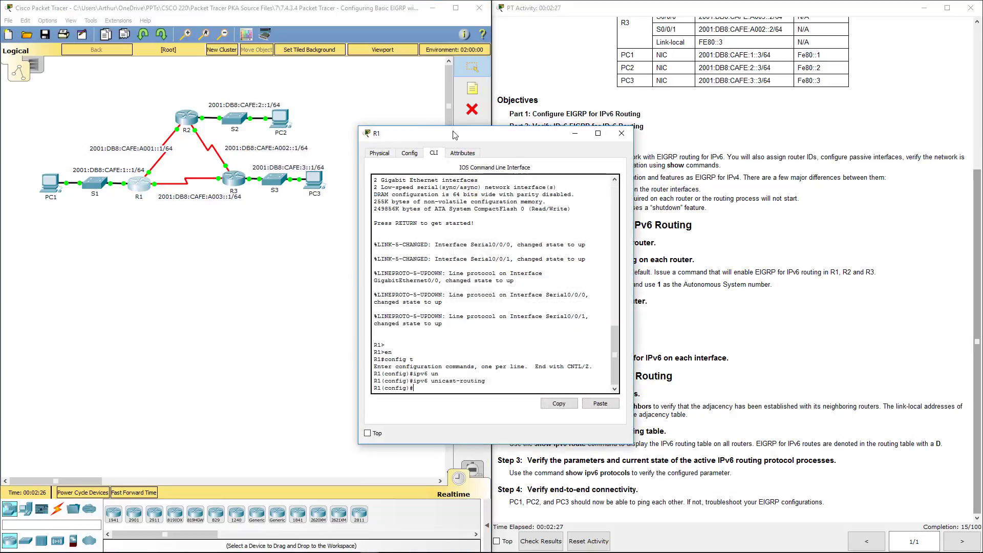
pyautogui.moveTo(452, 135); pyautogui.dragTo(268, 123)
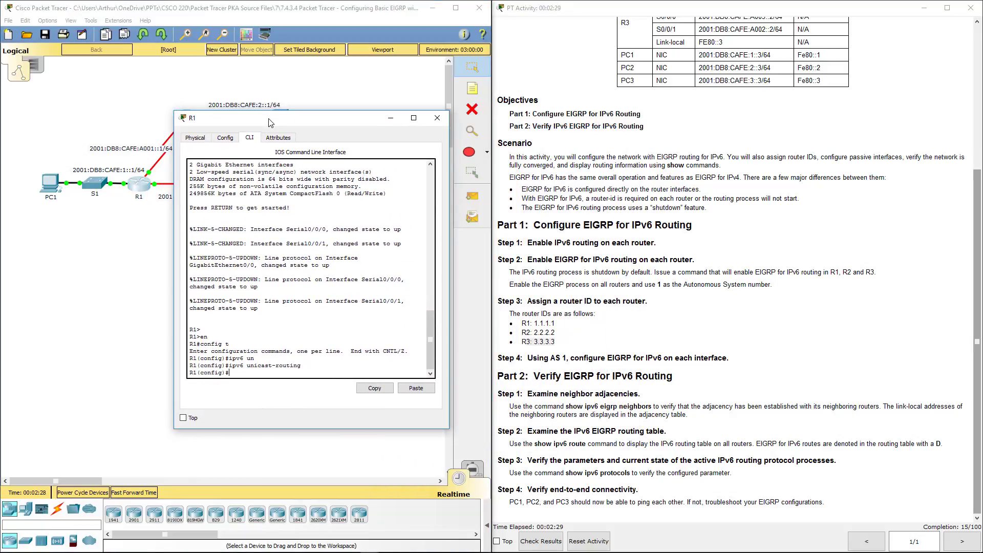
pyautogui.write('v6')
pyautogui.write(' ropouter')
pyautogui.press('BackSpace')
pyautogui.press('BackSpace')
pyautogui.press('BackSpace')
pyautogui.press('BackSpace')
pyautogui.press('BackSpace')
pyautogui.press('BackSpace')
pyautogui.press('BackSpace')
pyautogui.press('BackSpace')
pyautogui.write('router eigrp 1')
pyautogui.press('Return')
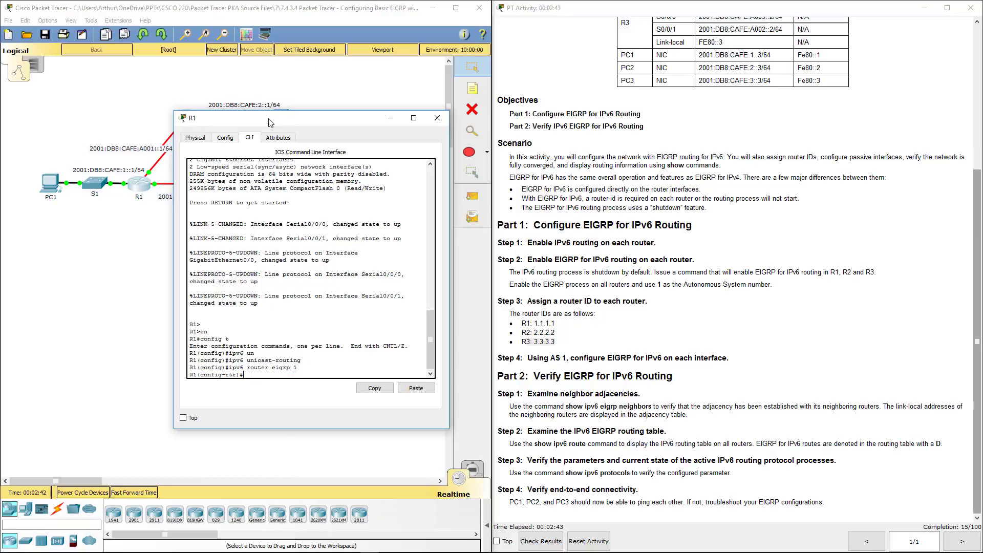
# Try router-id 1.1.1.1 on R1, which is rejected as invalid input.
pyautogui.write('router')
pyautogui.press('Tab')
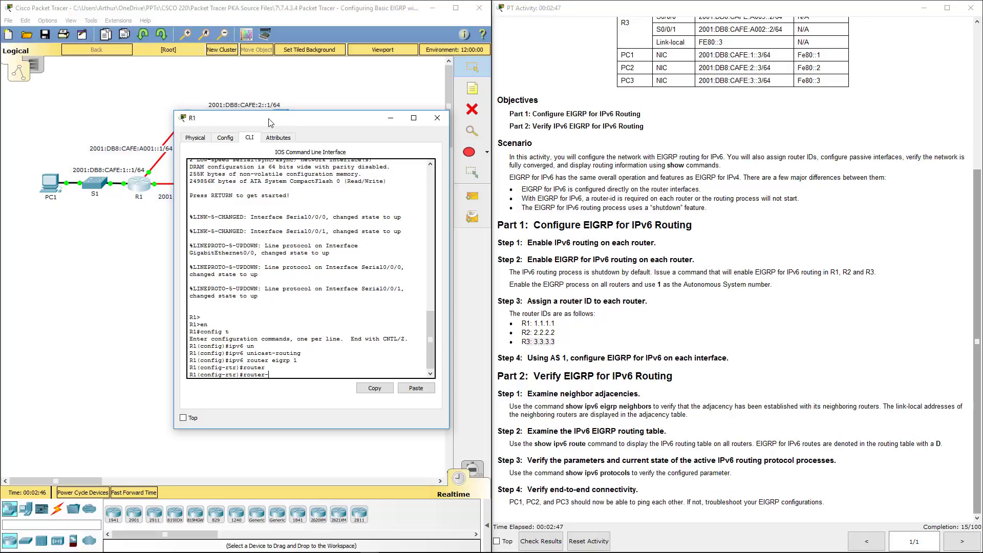
pyautogui.write('-id')
pyautogui.press('Tab')
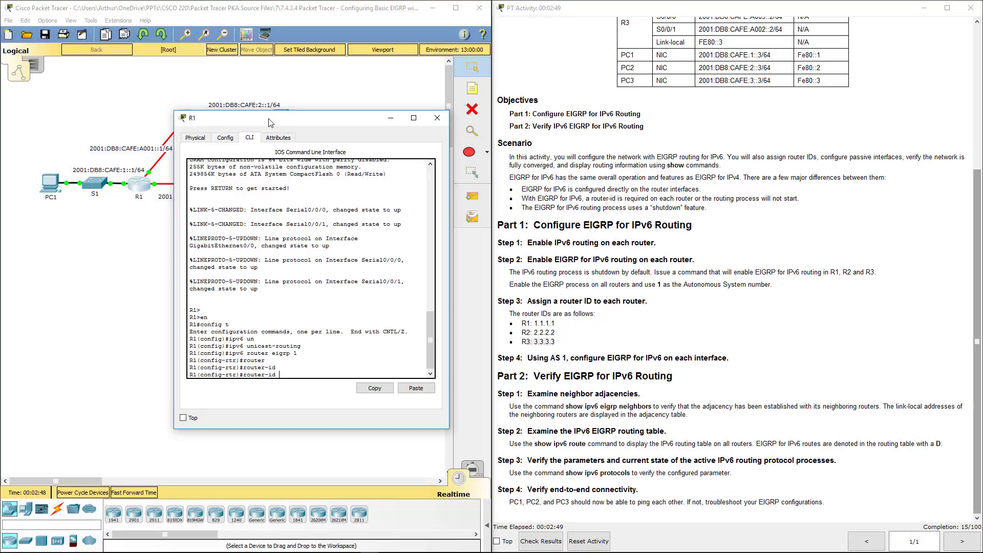
pyautogui.write('1.1.1.1')
pyautogui.press('Return')
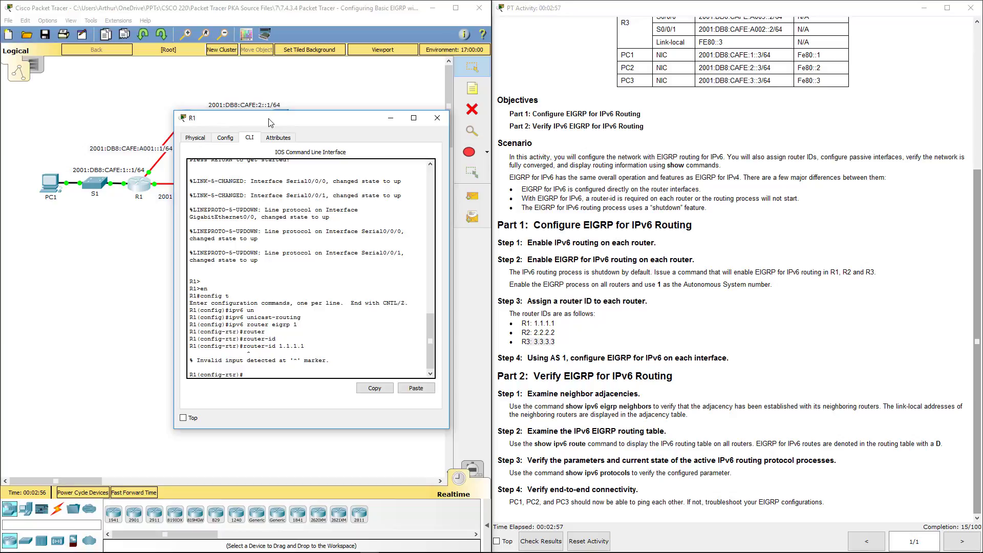
pyautogui.write('router')
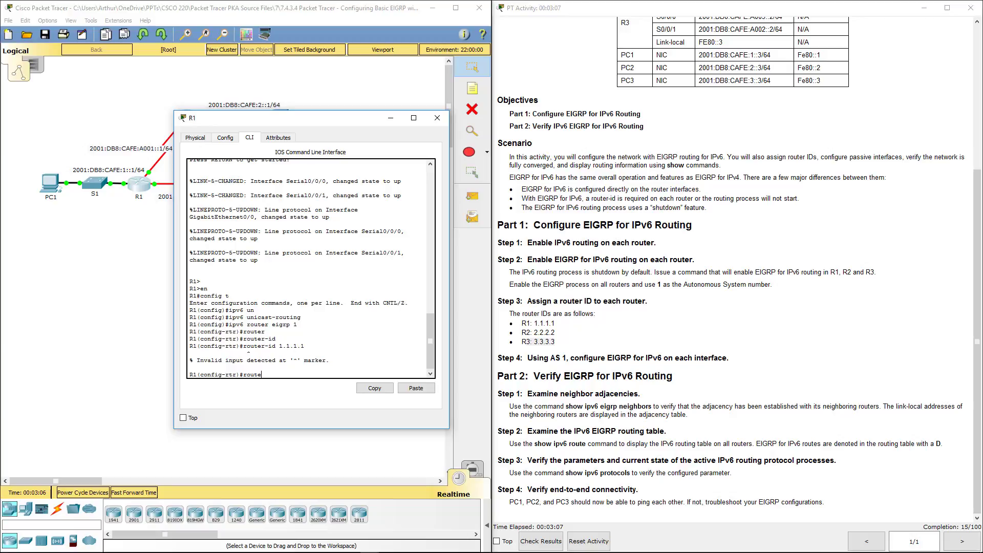
pyautogui.press('BackSpace')
pyautogui.press('BackSpace')
pyautogui.press('BackSpace')
pyautogui.press('BackSpace')
pyautogui.press('BackSpace')
pyautogui.press('BackSpace')
# Set R1's eigrp router-id 1.1.1.1, apply no shutdown, and close R1's window.
pyautogui.write('eigr')
pyautogui.press('Tab')
pyautogui.write('router')
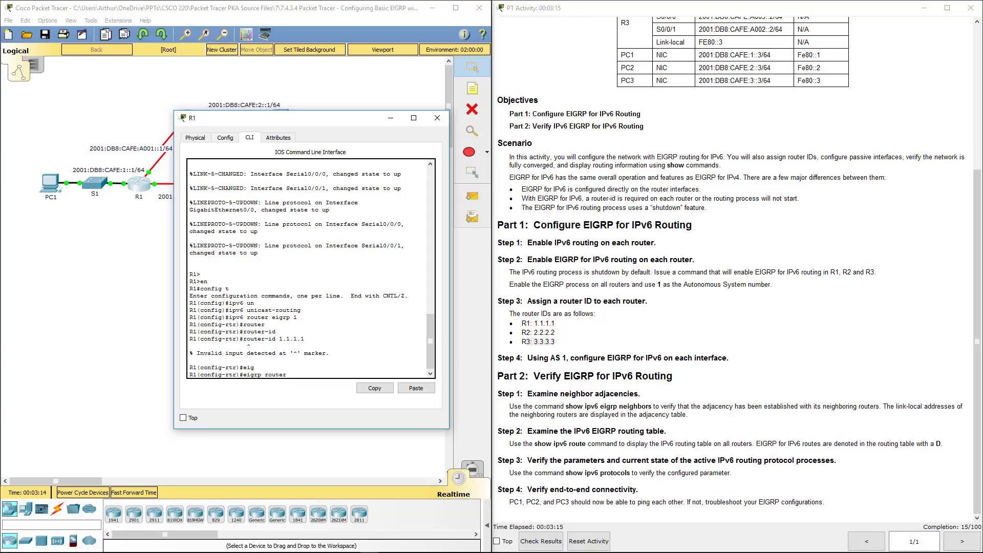
pyautogui.write('-id 1.1.1.1')
pyautogui.press('Return')
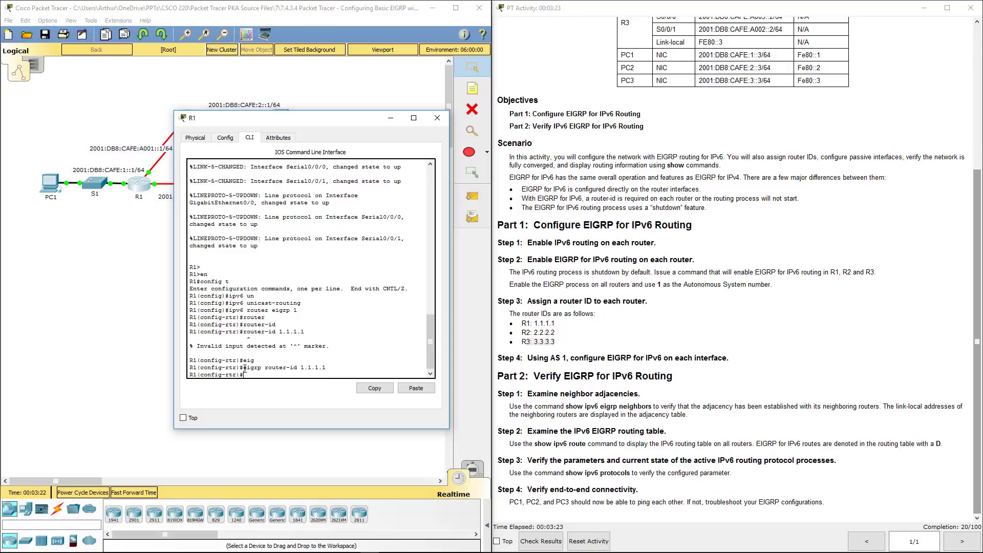
pyautogui.moveTo(241, 367); pyautogui.dragTo(351, 367)
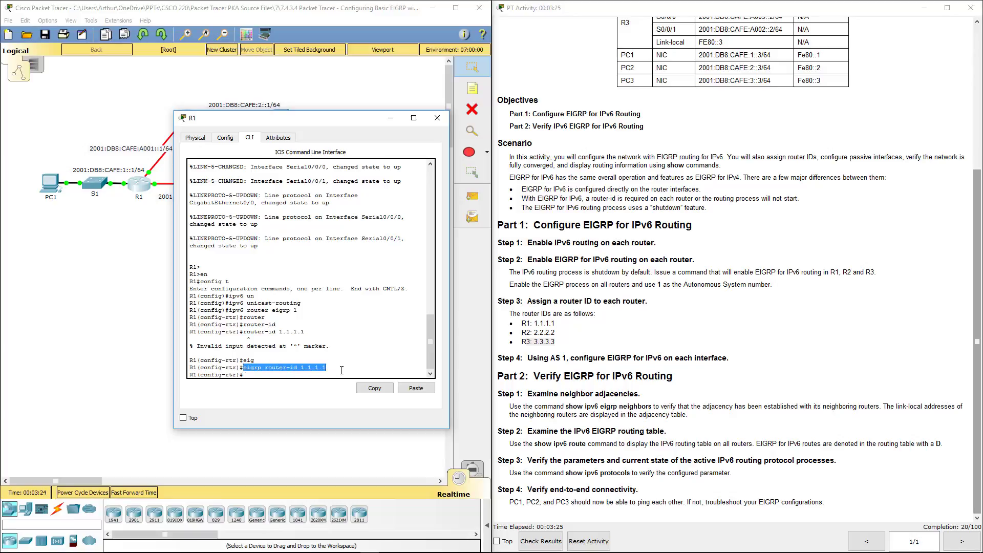
pyautogui.click(340, 370)
pyautogui.write('no')
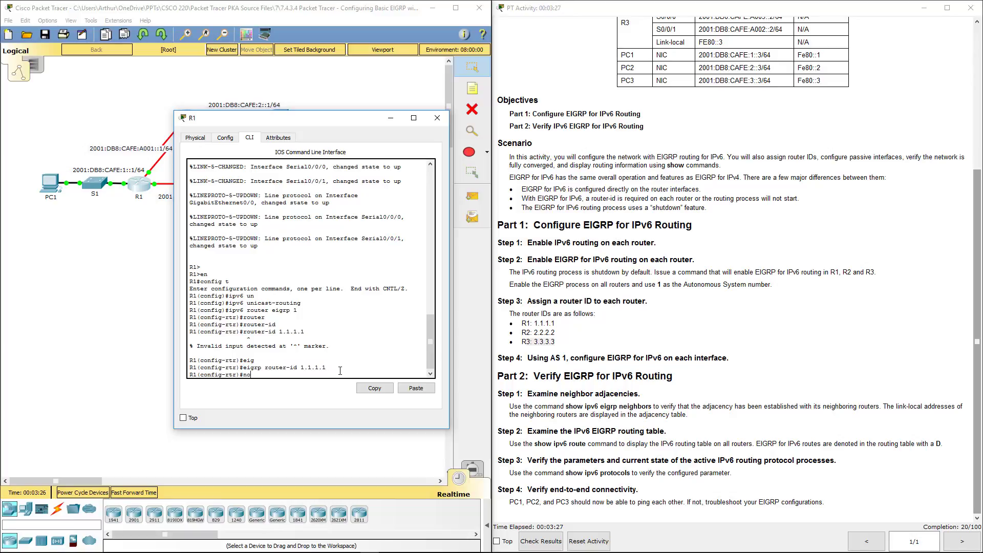
pyautogui.write(' shut')
pyautogui.press('Return')
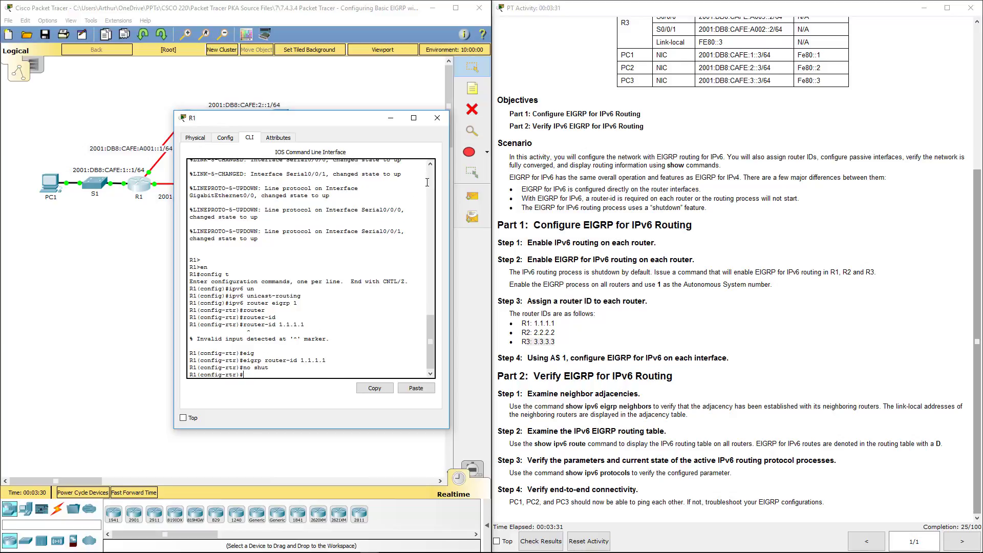
pyautogui.click(437, 117)
# In R2's CLI, start ipv6 router eigrp 1.
pyautogui.click(198, 121)
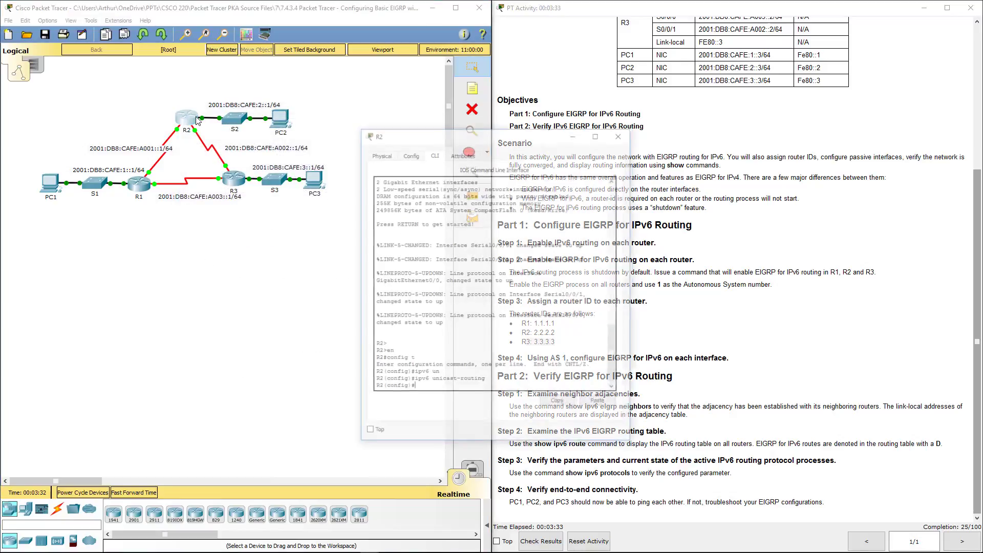
pyautogui.moveTo(487, 142); pyautogui.dragTo(251, 182)
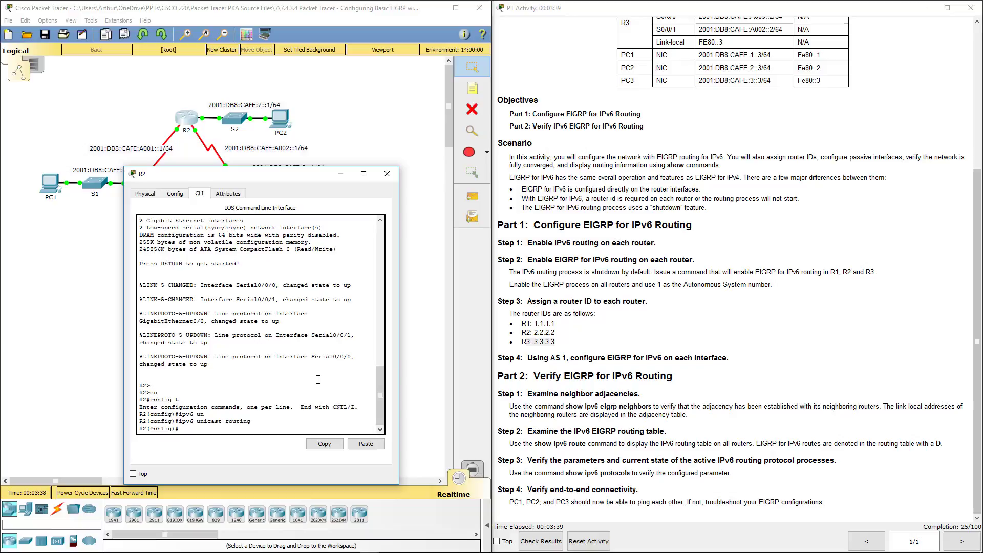
pyautogui.write('ipv6 router eigrp 1')
pyautogui.press('Return')
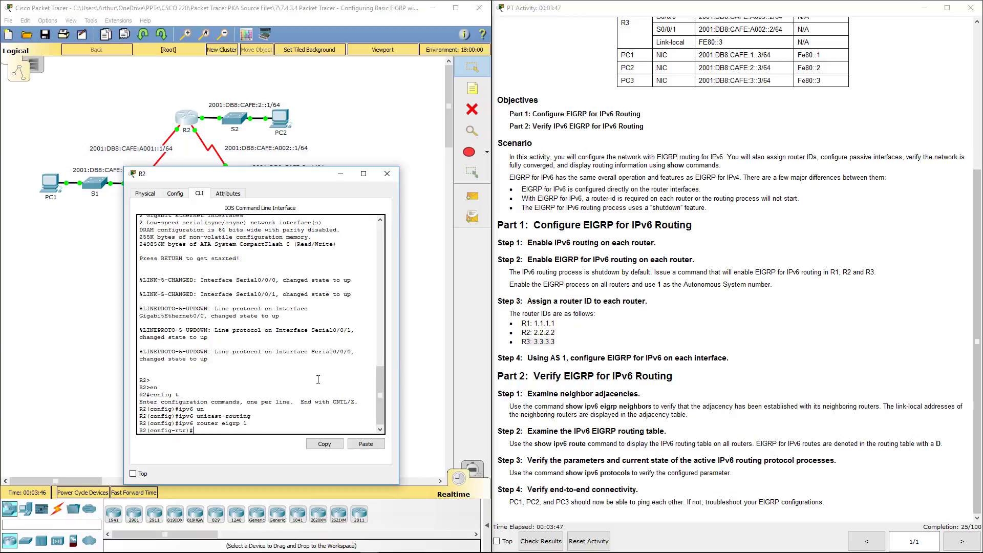
# Give R2 EIGRP router ID 2.2.2.2 and bring the process up with no shutdown.
pyautogui.write('egi')
pyautogui.press('Return')
pyautogui.write('e')
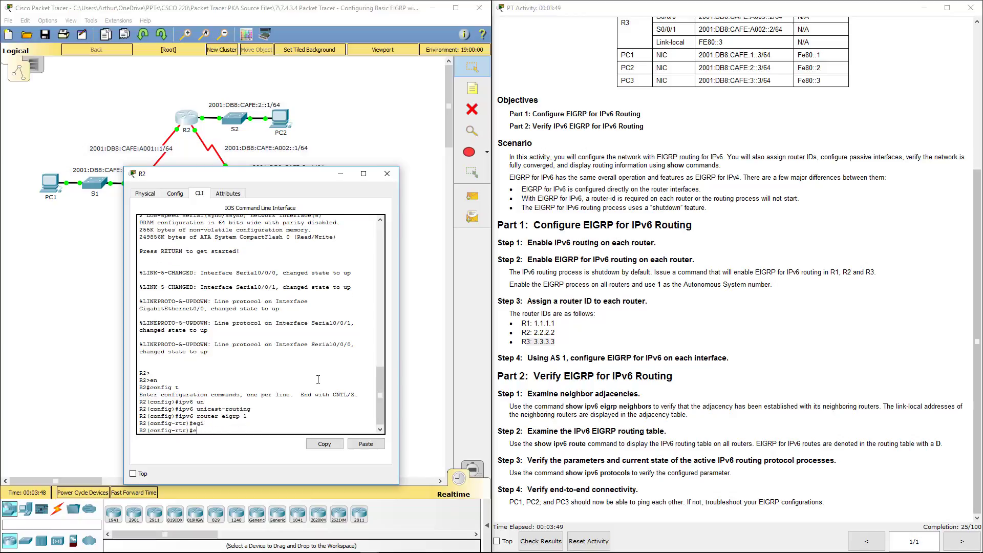
pyautogui.write('ig')
pyautogui.press('Return')
pyautogui.write('eigrp')
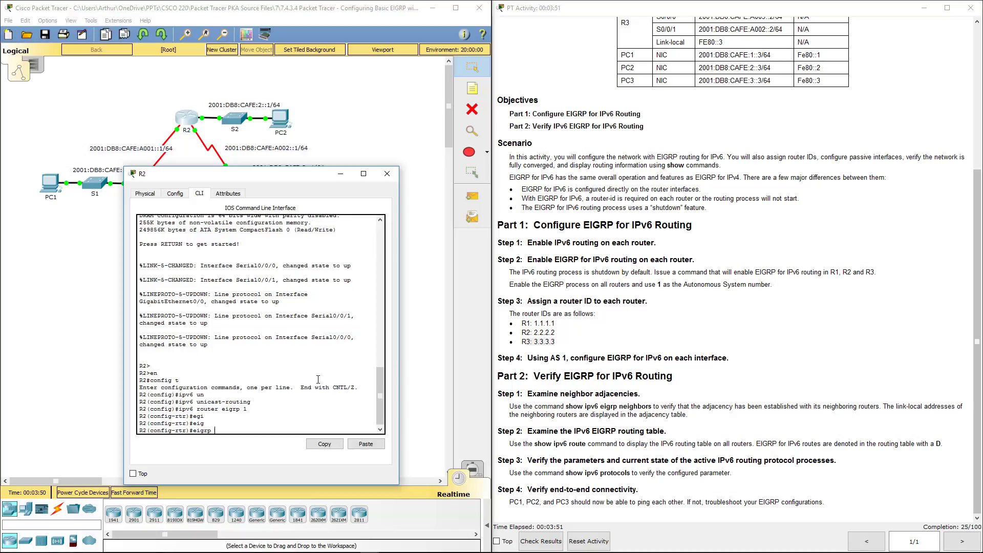
pyautogui.write(' router')
pyautogui.press('Tab')
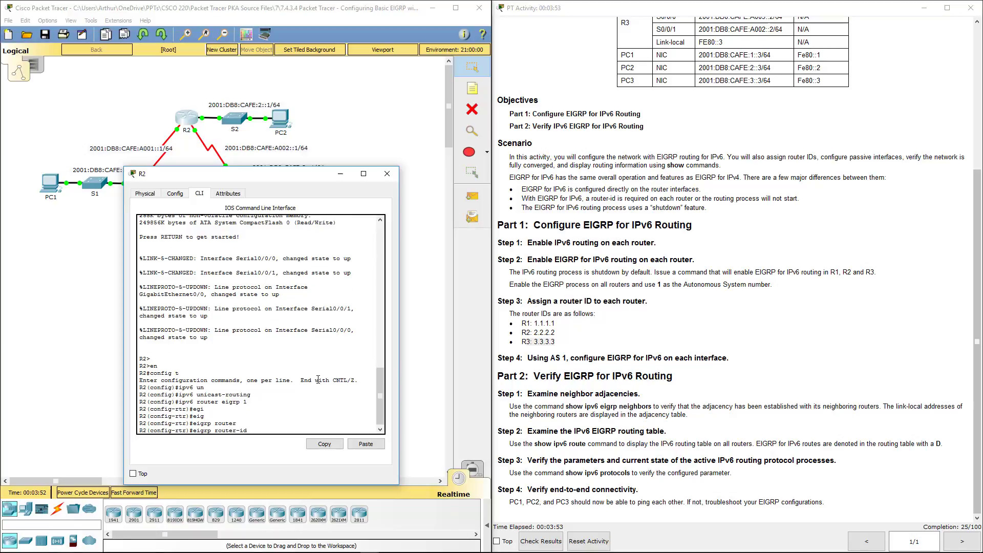
pyautogui.write('2.2.2.2')
pyautogui.press('Return')
pyautogui.write('no shut')
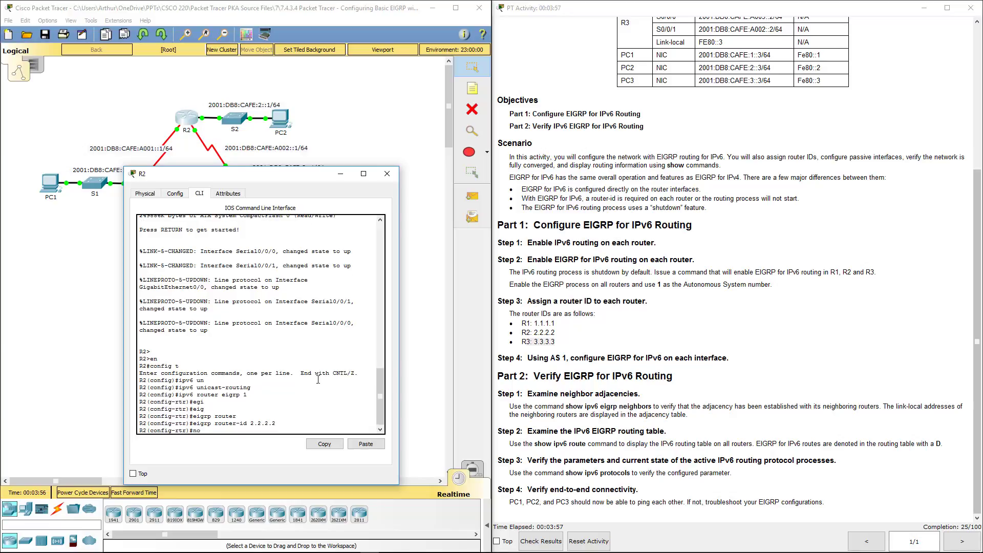
pyautogui.press('Return')
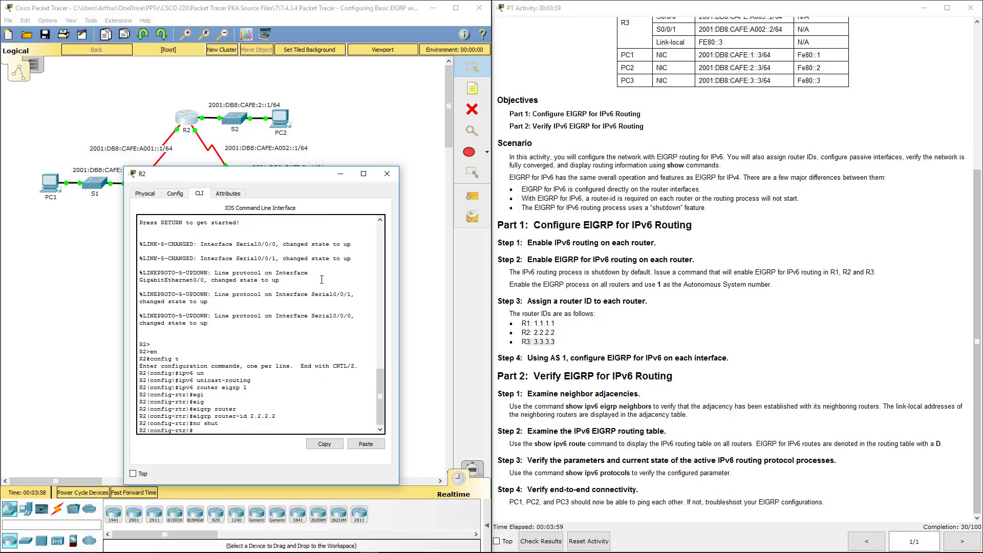
# Close R2's window and start ipv6 router eigrp 1 in R3's CLI.
pyautogui.click(387, 174)
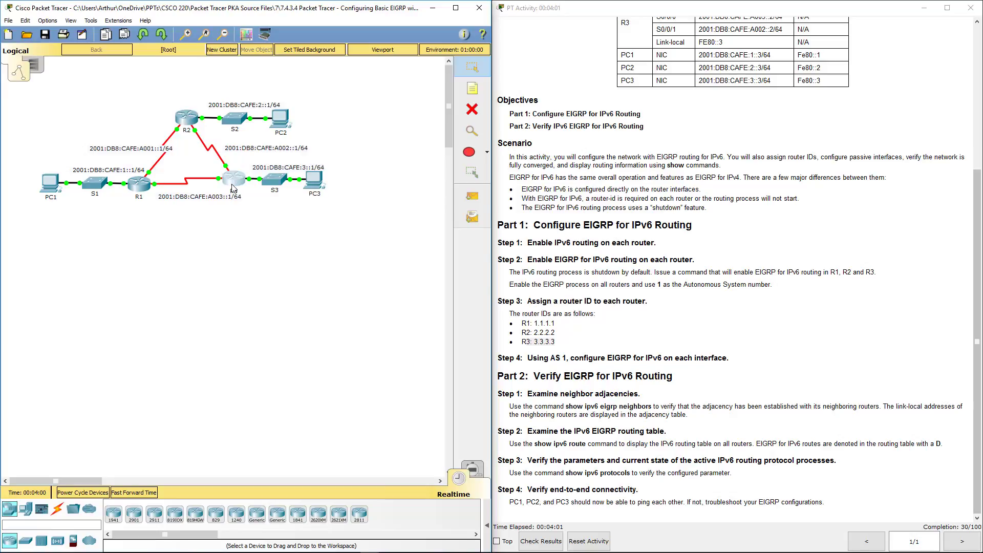
pyautogui.click(233, 180)
pyautogui.moveTo(509, 134); pyautogui.dragTo(269, 134)
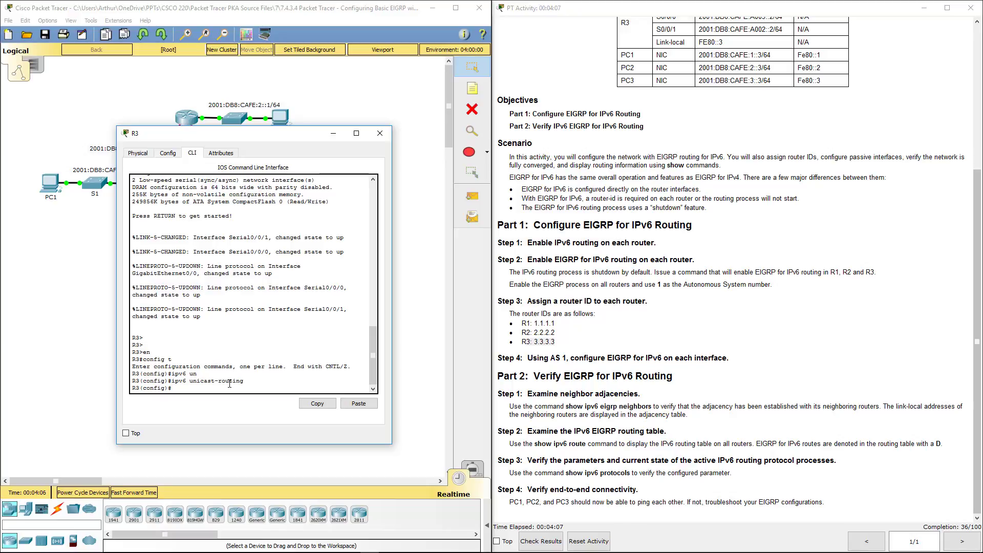
pyautogui.write('iv')
pyautogui.press('BackSpace')
pyautogui.press('BackSpace')
pyautogui.press('BackSpace')
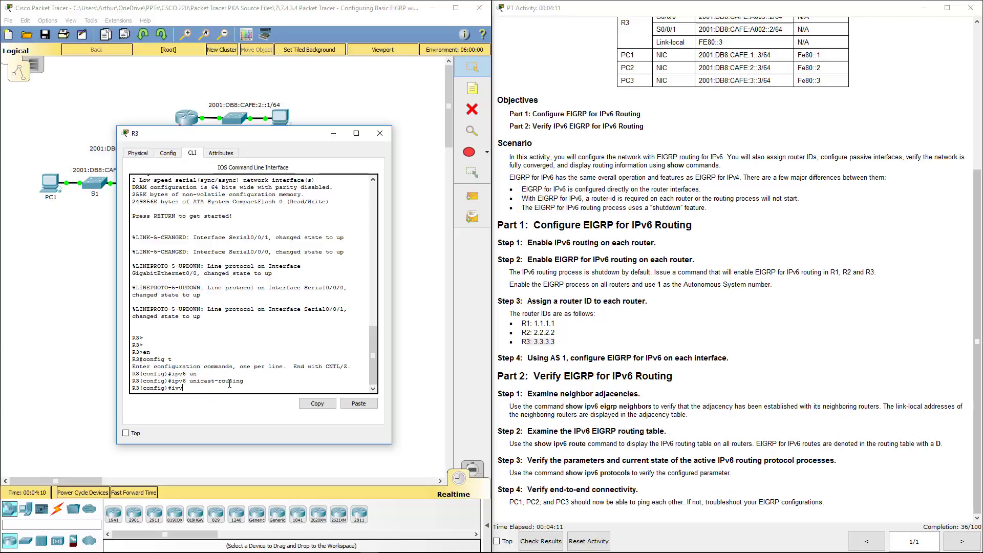
pyautogui.write('pv6 router eigrp')
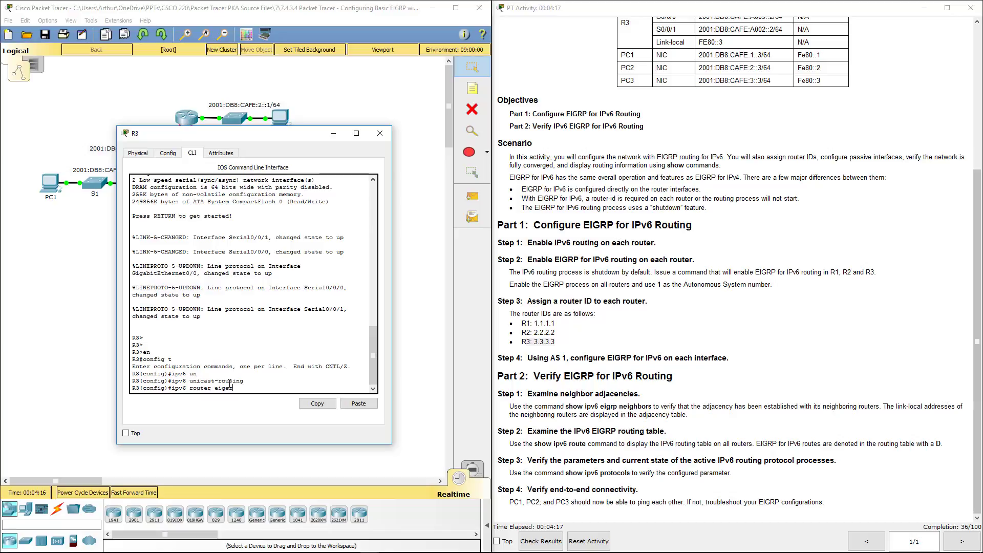
pyautogui.press('Tab')
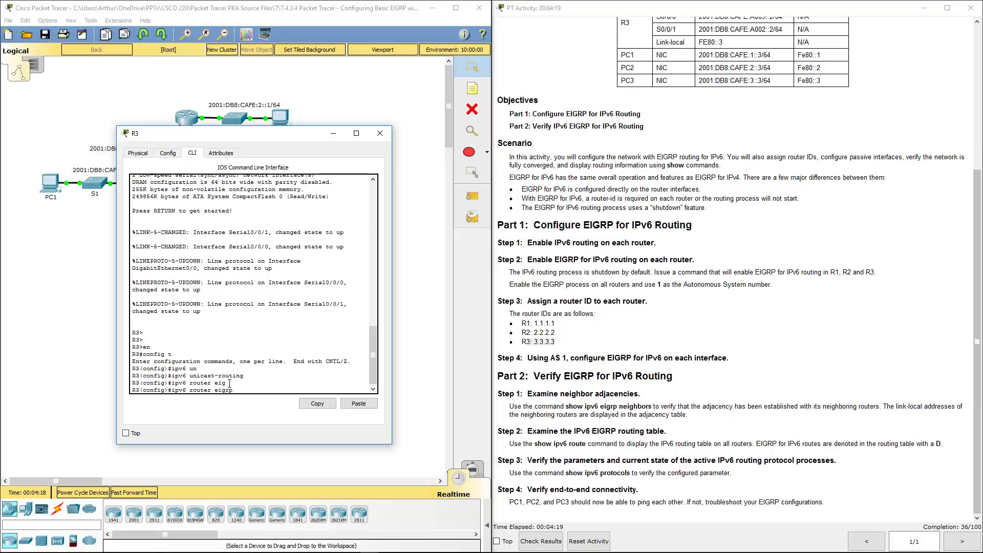
pyautogui.write('1')
pyautogui.press('Return')
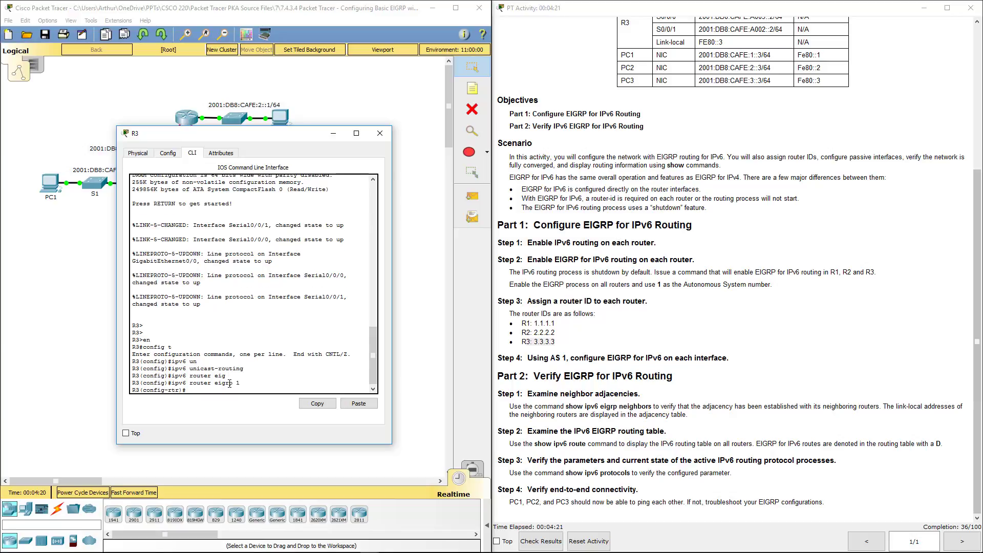
# Give R3 EIGRP router ID 3.3.3.3, apply no shutdown, and close R3's window.
pyautogui.write('eig')
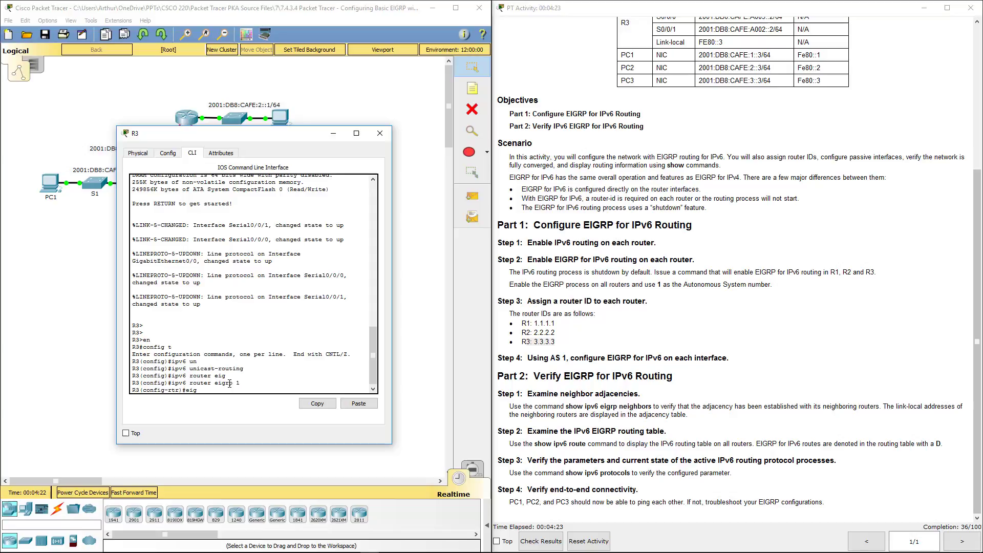
pyautogui.write('rp r')
pyautogui.press('Tab')
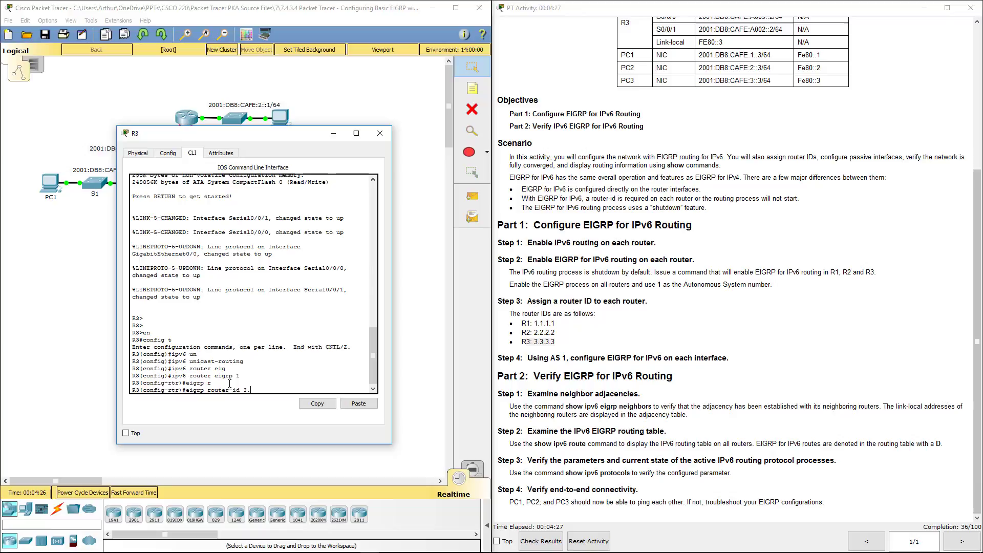
pyautogui.write('3.3.3.3')
pyautogui.press('Return')
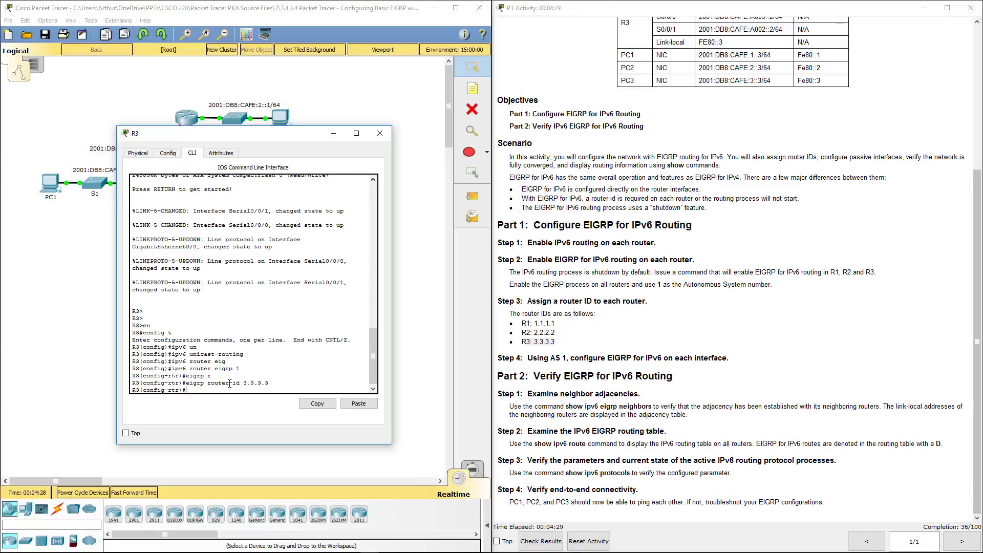
pyautogui.write('no shu')
pyautogui.press('Return')
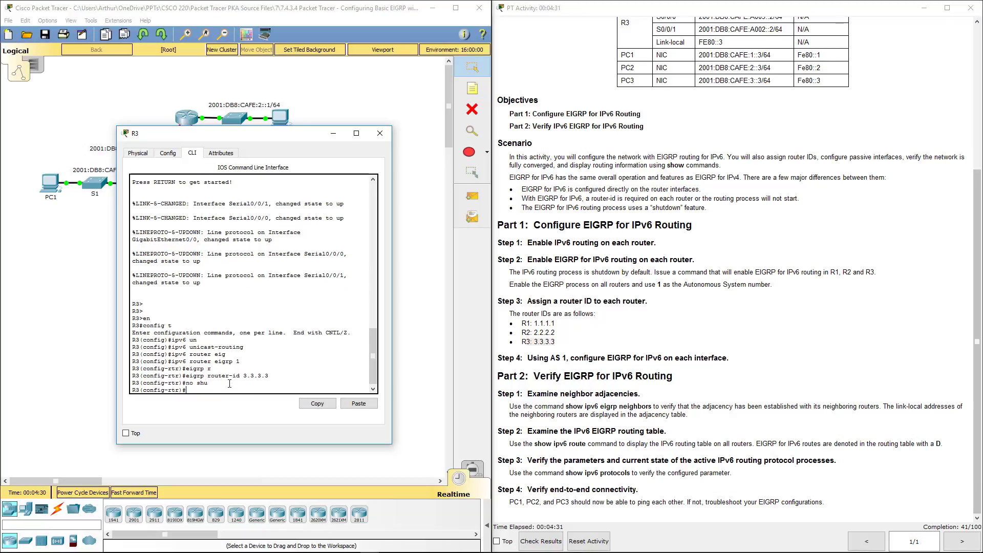
pyautogui.click(380, 133)
pyautogui.moveTo(695, 260); pyautogui.dragTo(598, 300)
# Place a blank Notepad window over the left side of the topology.
pyautogui.tripleClick(598, 299)
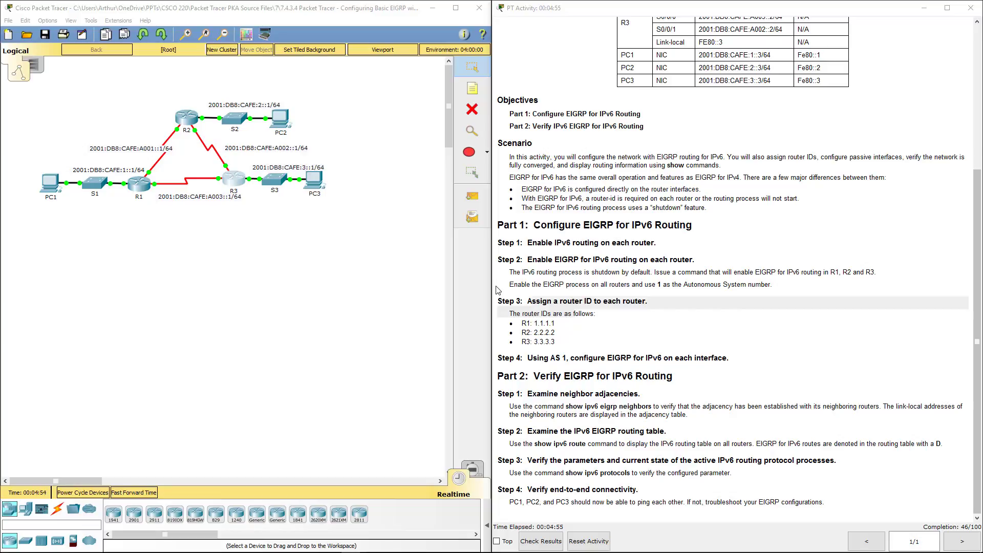
pyautogui.click(134, 183)
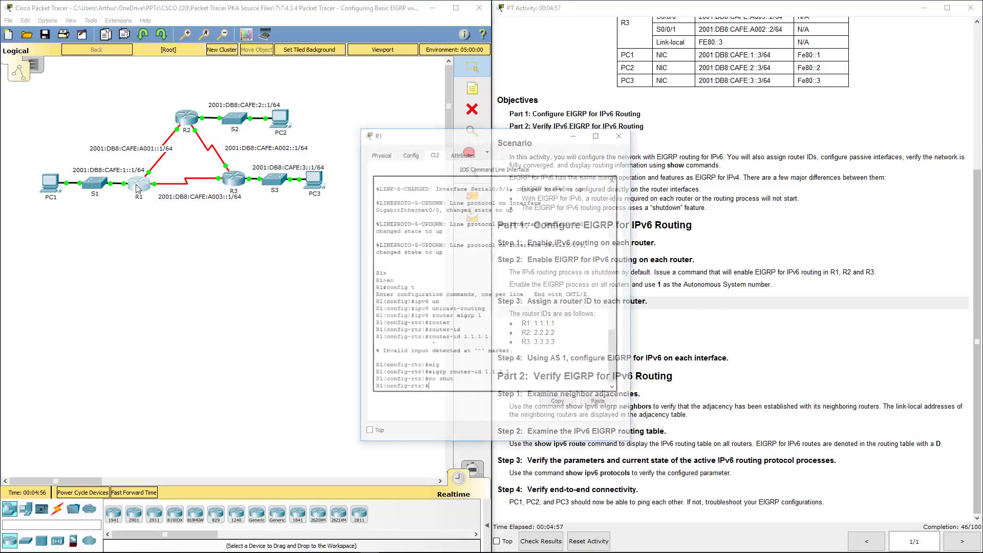
pyautogui.click(621, 133)
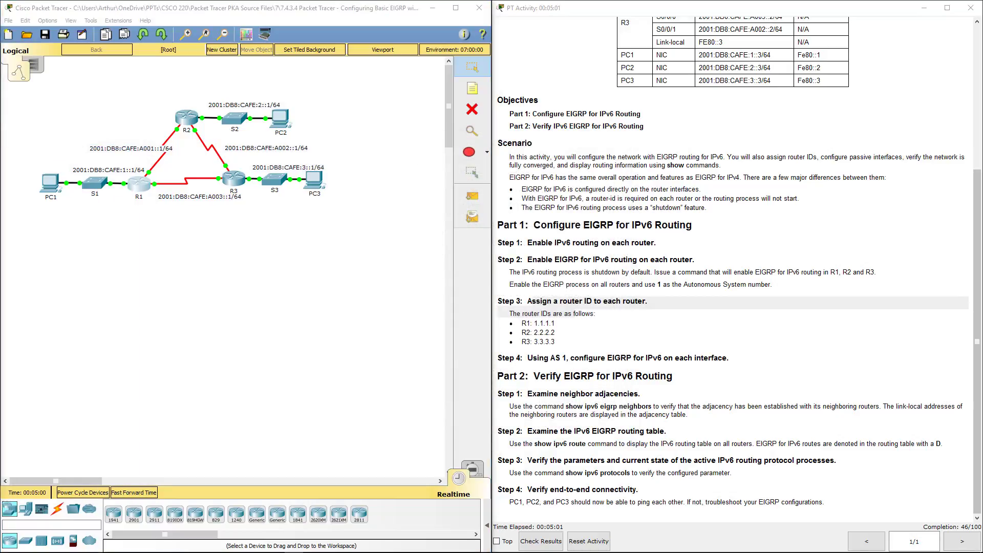
pyautogui.moveTo(597, 170); pyautogui.dragTo(302, 178)
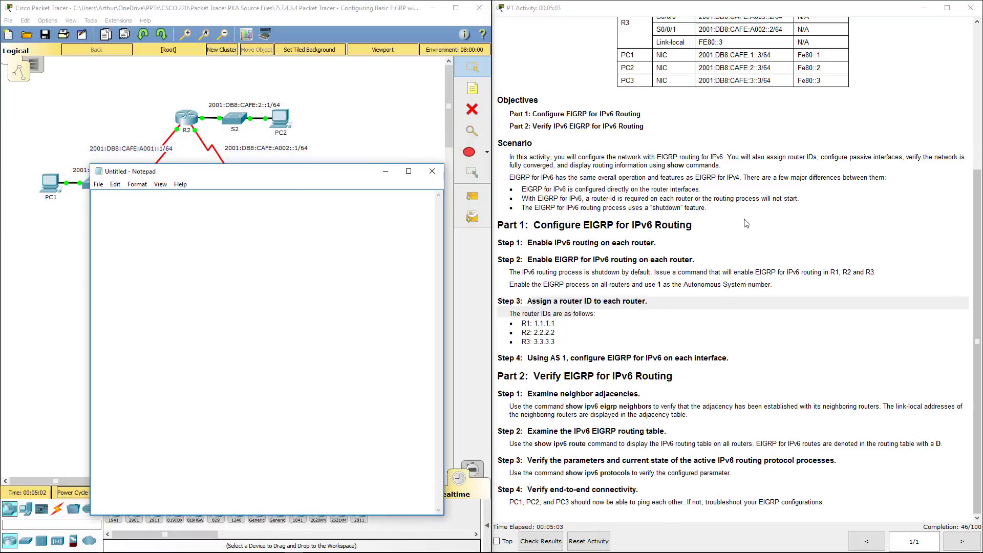
# Type 'int g0/0', 'ipv6 eigrp 1' and 'int s0/0/0' as lines in Notepad.
pyautogui.click(504, 299)
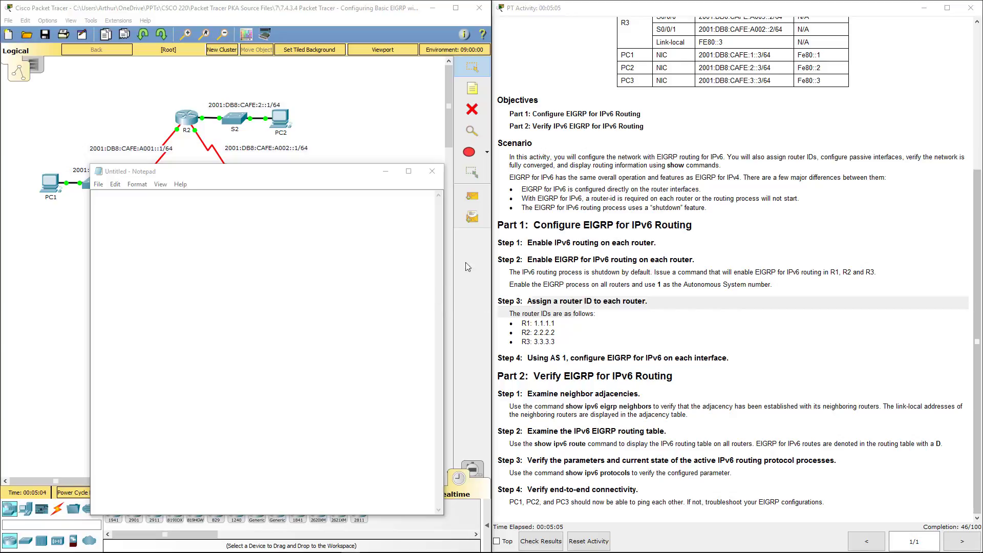
pyautogui.click(262, 255)
pyautogui.write('in')
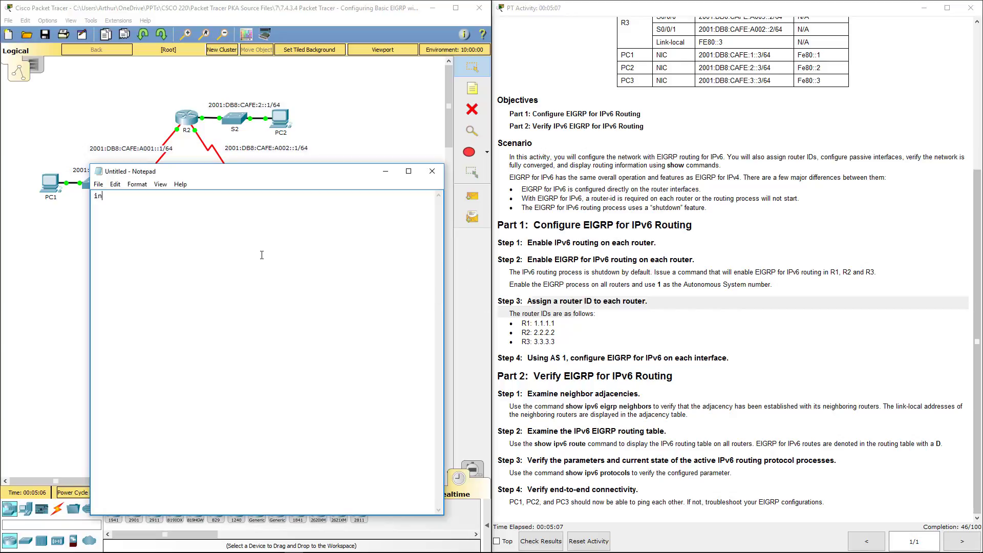
pyautogui.write('t g0/0')
pyautogui.press('Return')
pyautogui.write('ipv6 eigrp 1')
pyautogui.press('Return')
pyautogui.write('int s0/0/0')
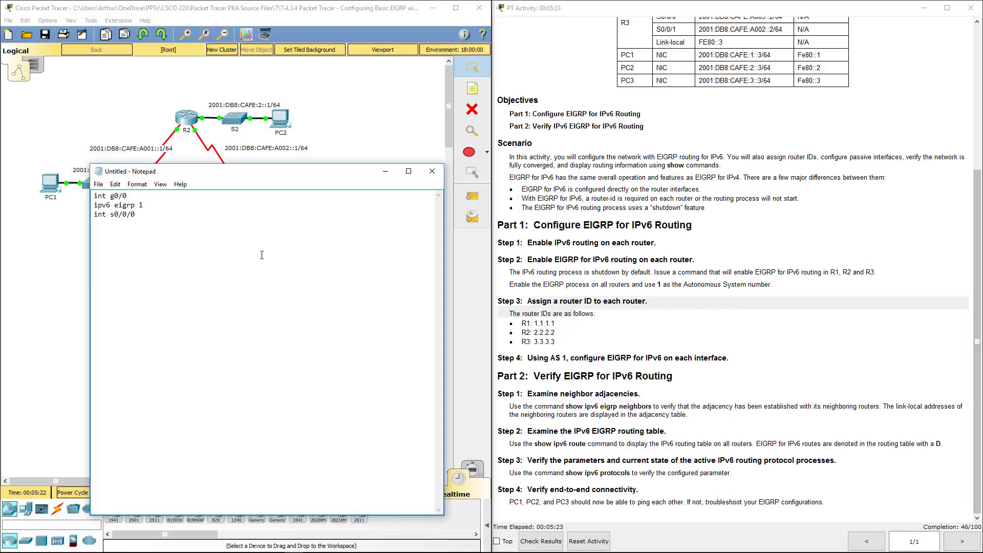
# Paste the pair to finish s0/0/0 and s0/0/1 lines, then select all six.
pyautogui.moveTo(146, 240); pyautogui.dragTo(77, 205)
pyautogui.hotkey('ctrl', 'c')
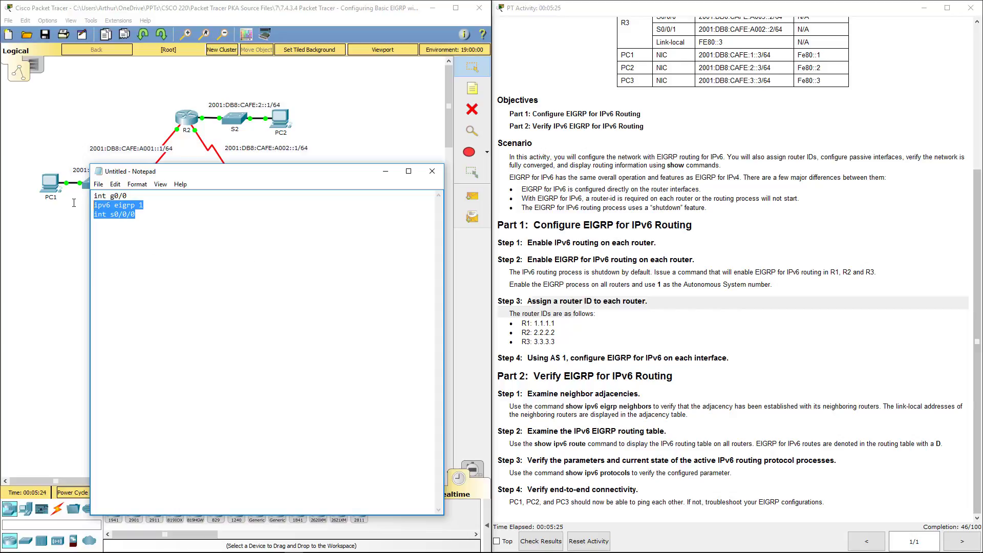
pyautogui.click(112, 233)
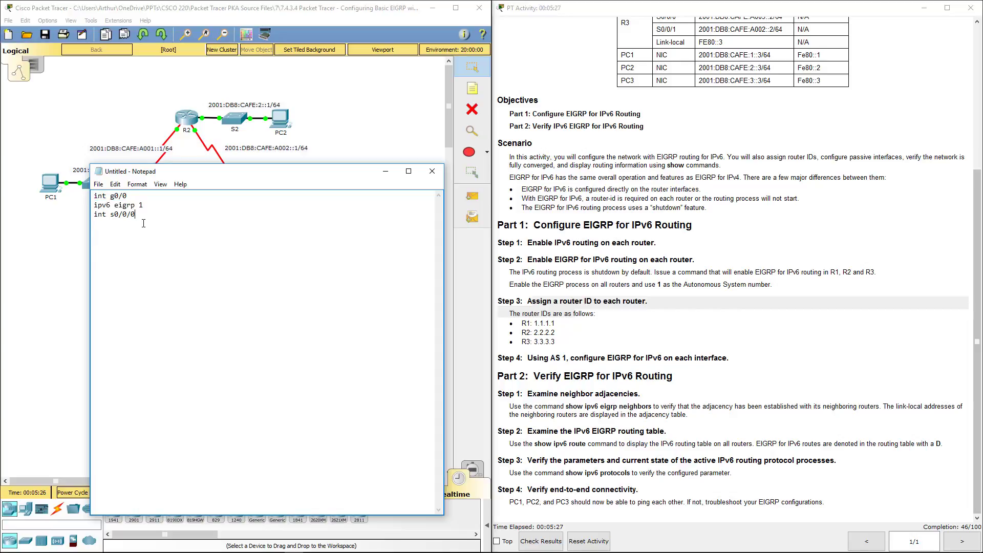
pyautogui.hotkey('ctrl', 'v')
pyautogui.press('Return')
pyautogui.hotkey('ctrl', 'v')
pyautogui.press('BackSpace')
pyautogui.press('BackSpace')
pyautogui.press('BackSpace')
pyautogui.press('BackSpace')
pyautogui.press('BackSpace')
pyautogui.press('BackSpace')
pyautogui.press('BackSpace')
pyautogui.press('BackSpace')
pyautogui.press('BackSpace')
pyautogui.press('BackSpace')
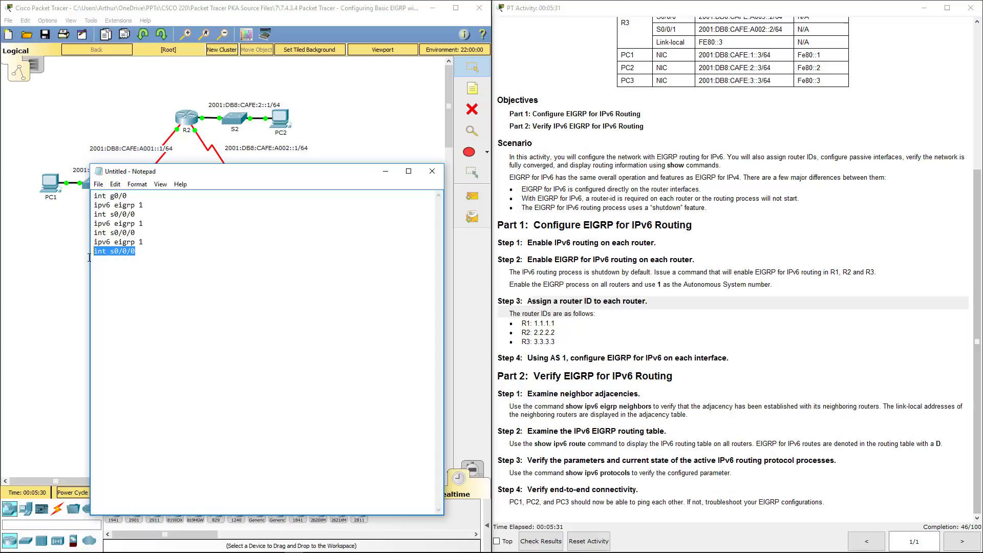
pyautogui.press('BackSpace')
pyautogui.write('1')
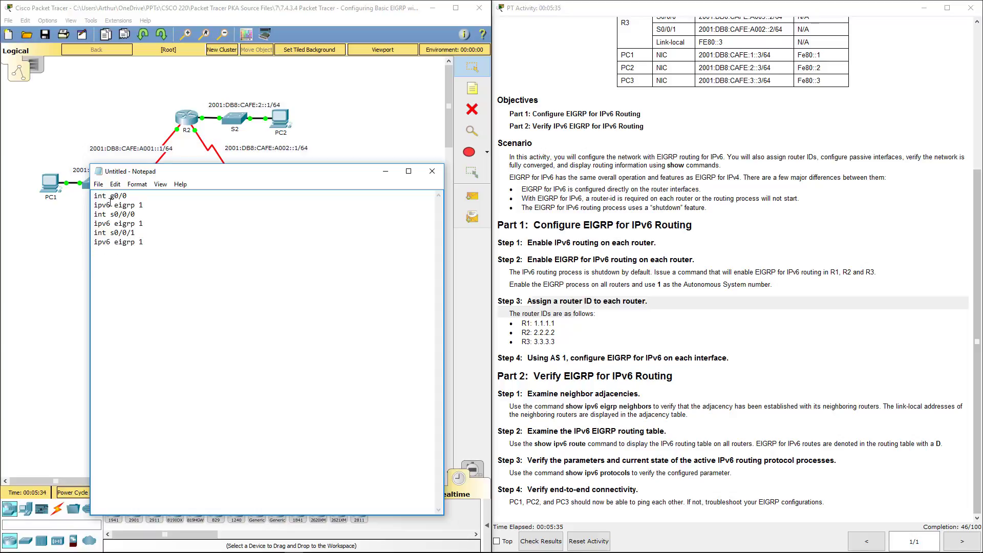
pyautogui.moveTo(110, 214); pyautogui.dragTo(136, 233)
pyautogui.moveTo(228, 176); pyautogui.dragTo(626, 136)
pyautogui.click(583, 189)
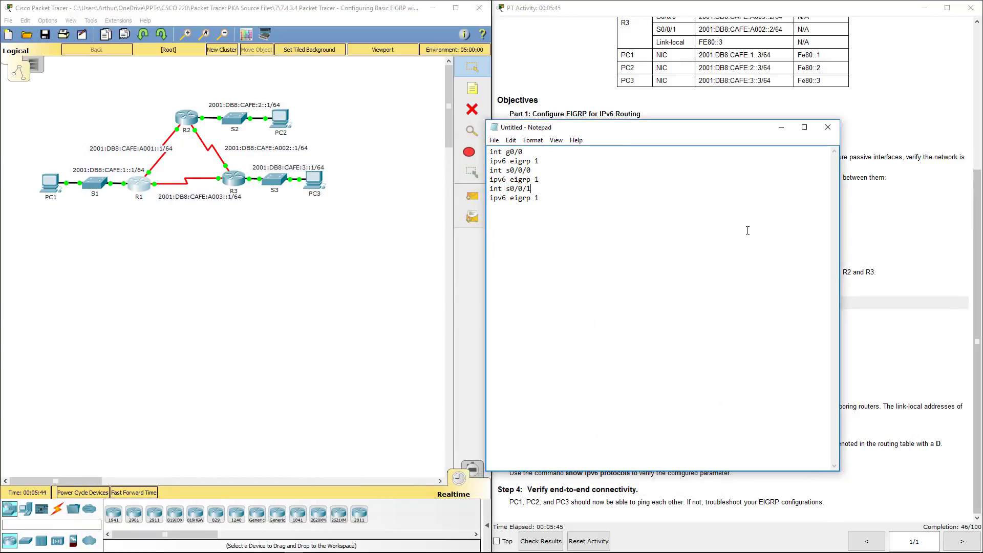
pyautogui.moveTo(553, 198); pyautogui.dragTo(459, 149)
pyautogui.hotkey('ctrl', 'c')
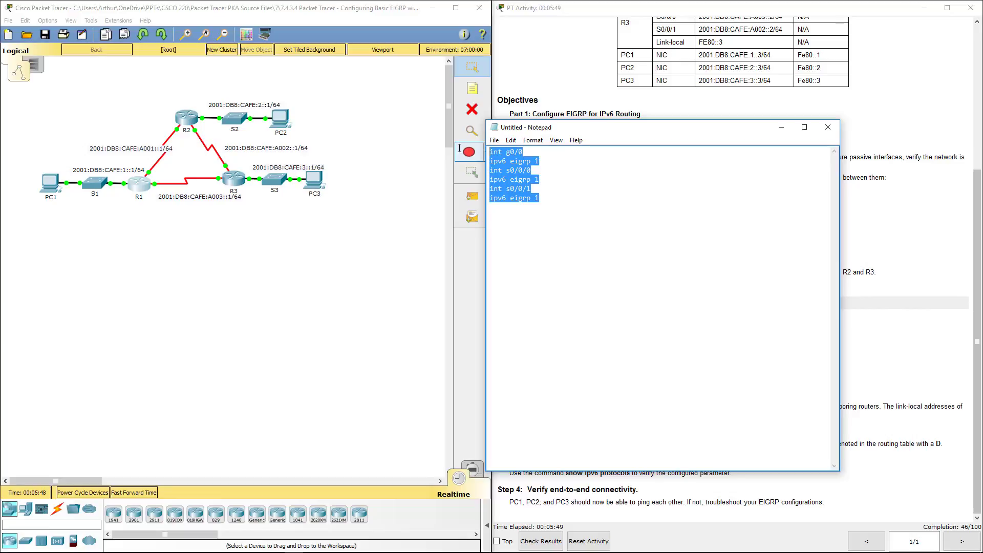
# On R1, exit to global config and paste the ipv6 eigrp 1 commands for g0/0, s0/0/0 and s0/0/1.
pyautogui.click(136, 187)
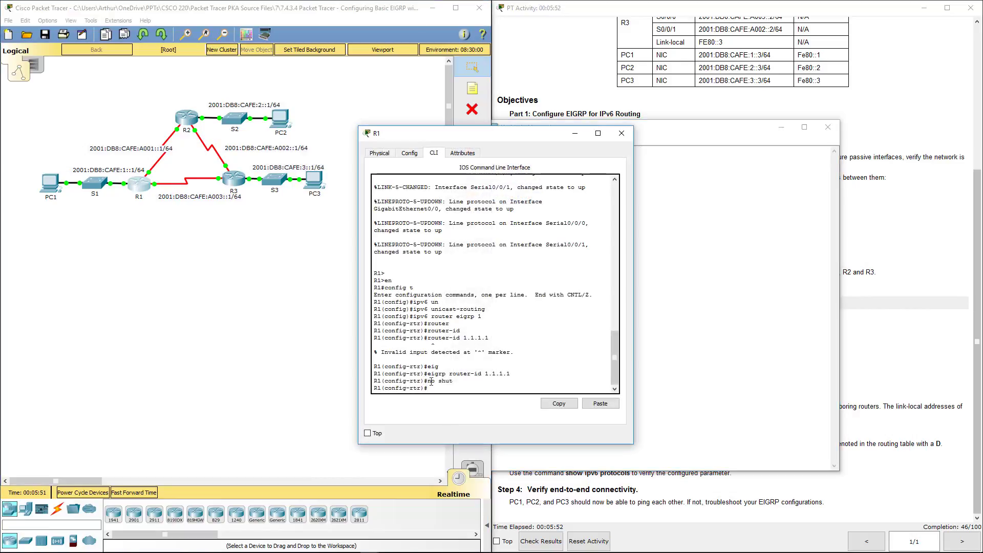
pyautogui.write('exit')
pyautogui.press('Return')
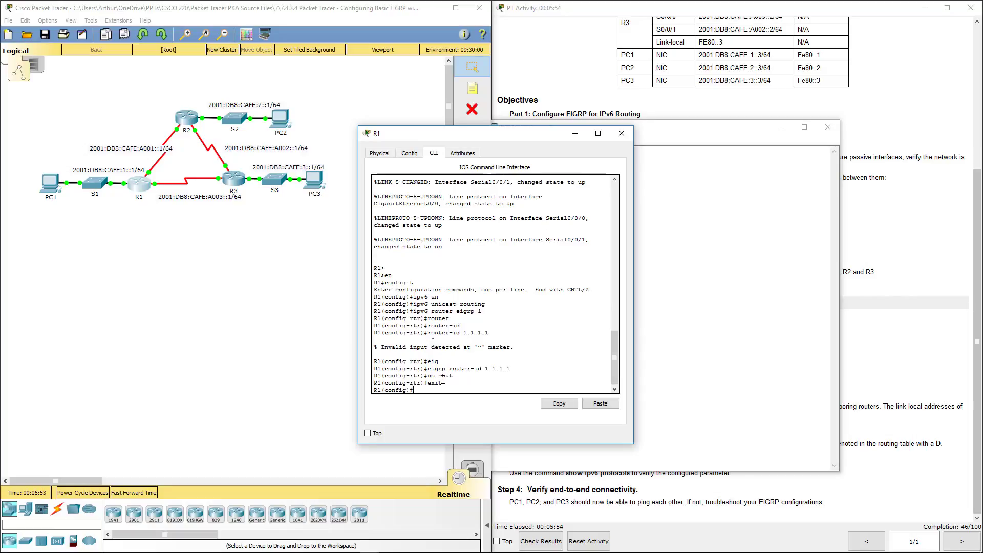
pyautogui.press('Return')
pyautogui.press('Return')
pyautogui.press('Return')
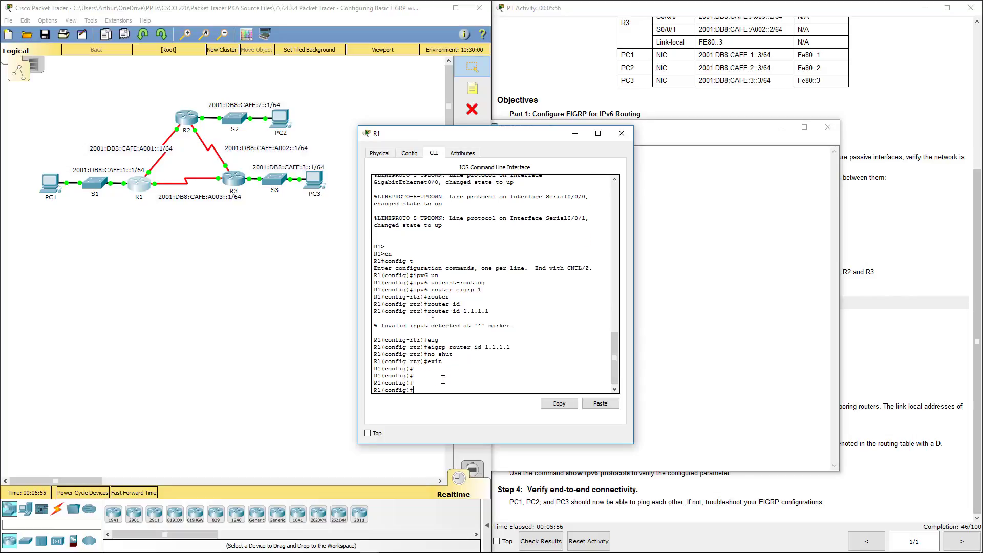
pyautogui.click(600, 404)
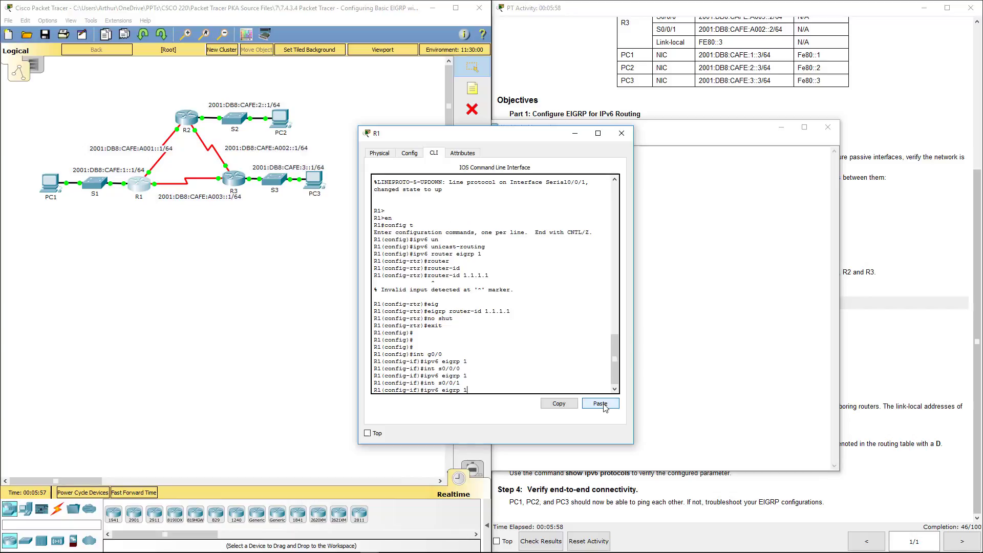
pyautogui.click(621, 133)
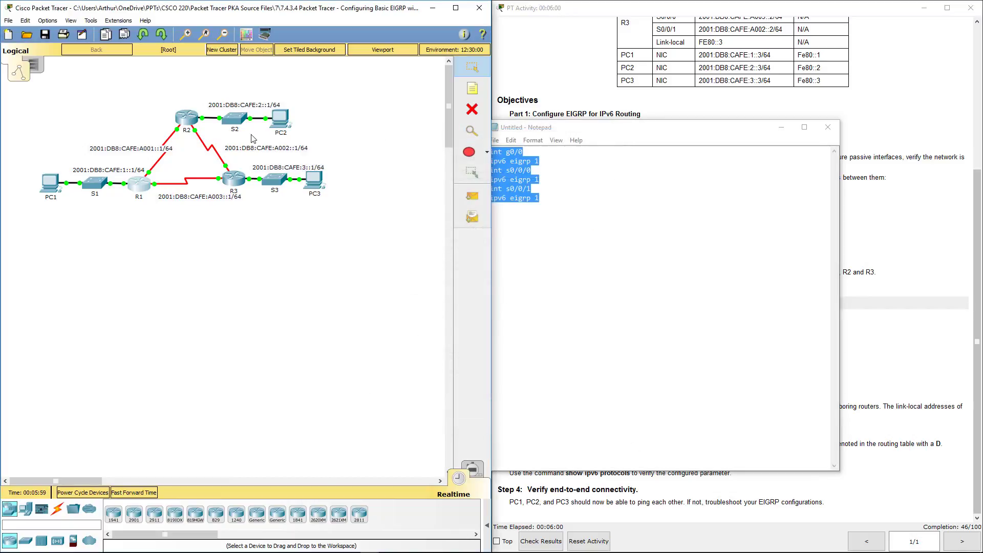
# On R2, exit to global config and paste the ipv6 eigrp 1 commands for g0/0, s0/0/0 and s0/0/1.
pyautogui.click(187, 119)
pyautogui.press('Return')
pyautogui.press('Return')
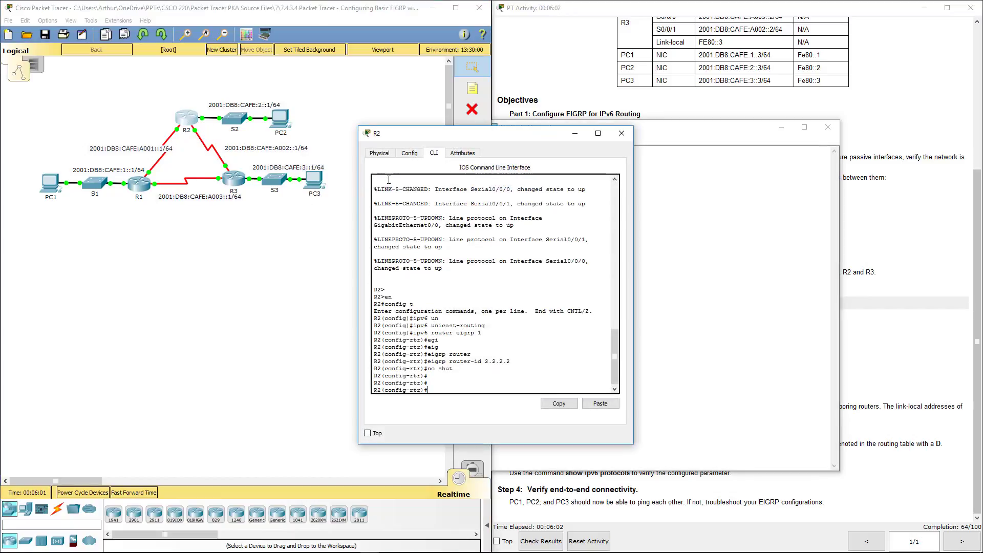
pyautogui.write('exit')
pyautogui.press('Return')
pyautogui.press('Return')
pyautogui.press('Return')
pyautogui.press('Return')
pyautogui.press('Return')
pyautogui.press('Return')
pyautogui.press('Return')
pyautogui.press('Return')
pyautogui.press('Return')
pyautogui.press('Return')
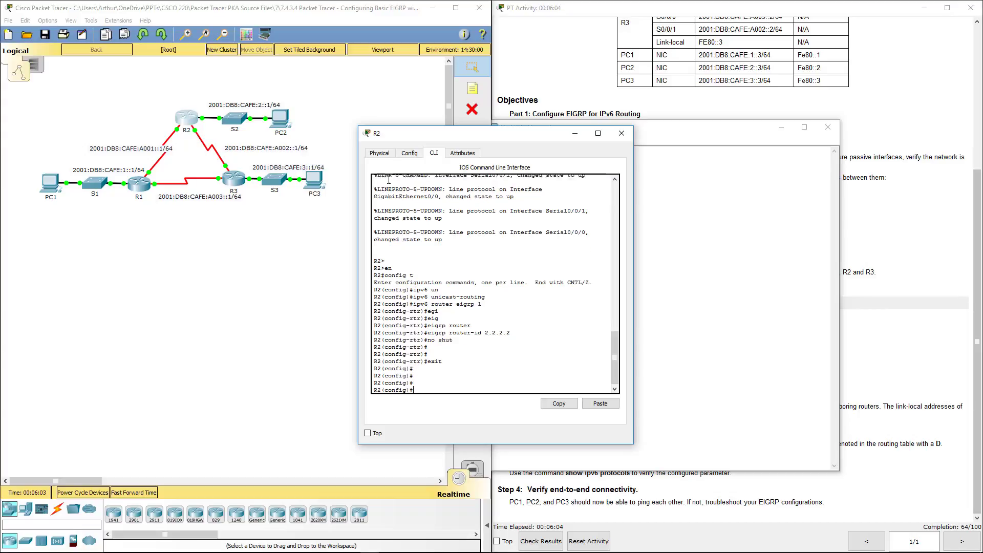
pyautogui.click(607, 404)
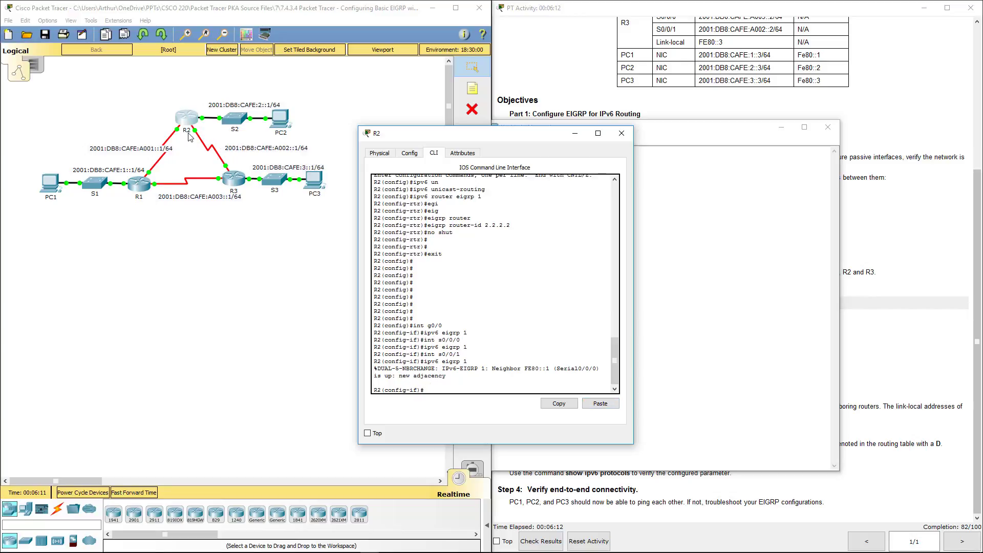
# Paste the ipv6 eigrp 1 interface commands into R3 and bring the activity instructions forward.
pyautogui.click(621, 134)
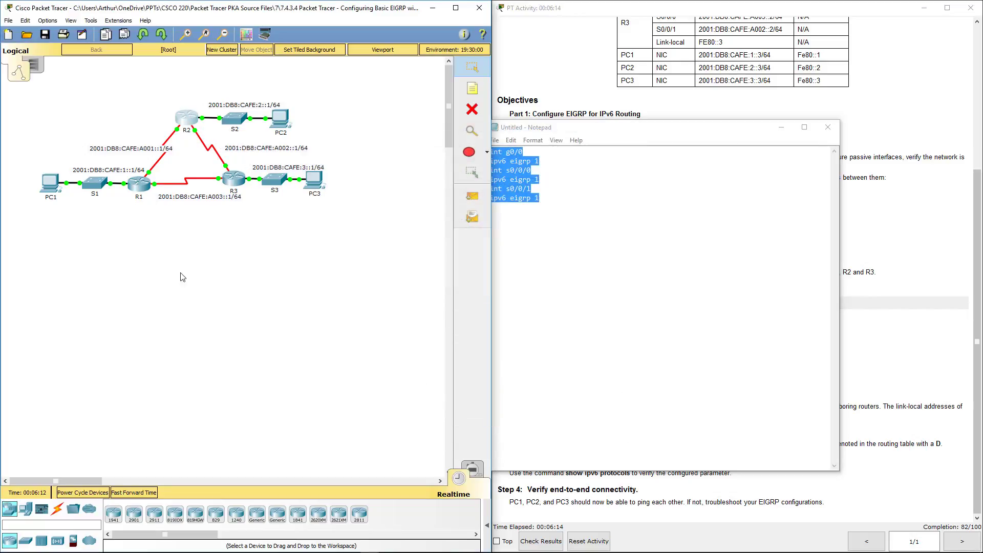
pyautogui.click(243, 189)
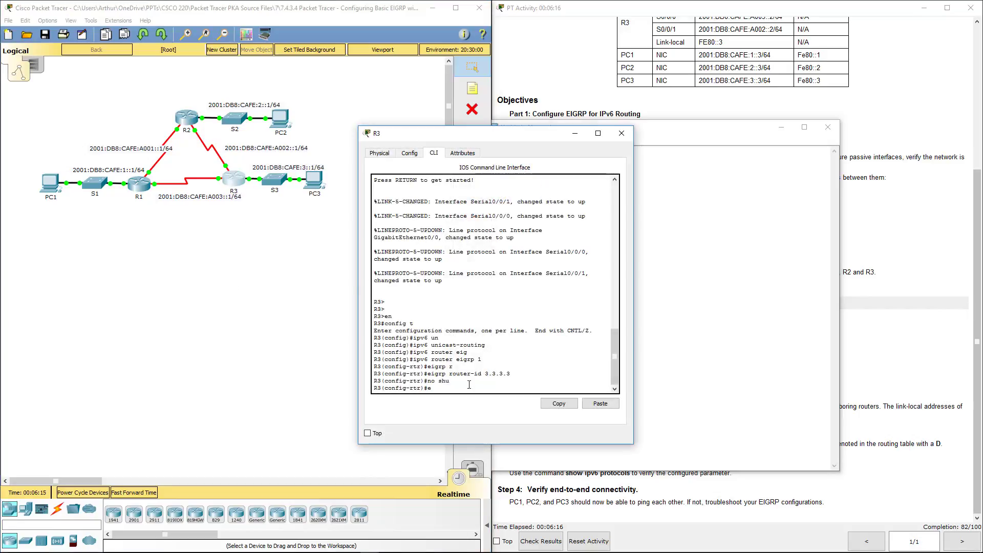
pyautogui.press('Return')
pyautogui.press('Return')
pyautogui.press('Return')
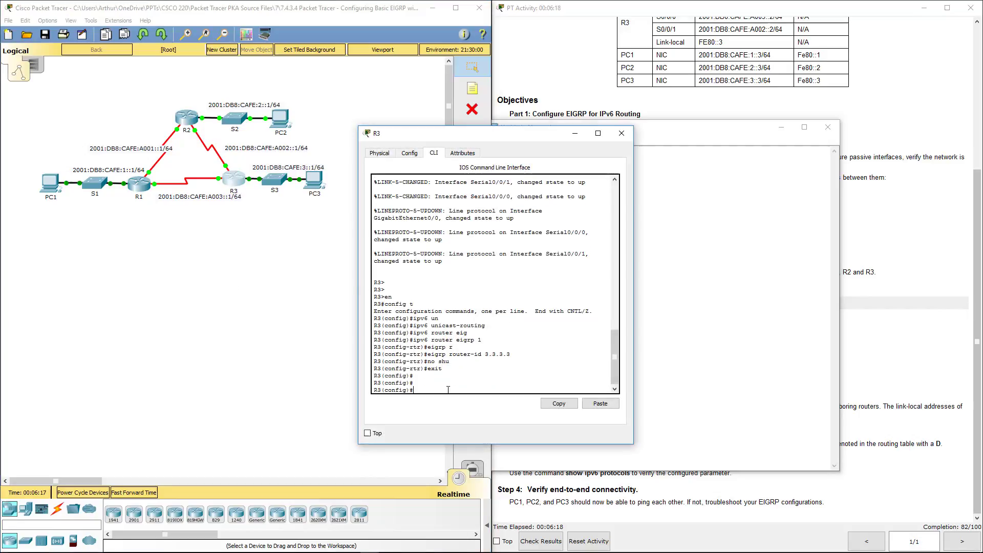
pyautogui.click(608, 404)
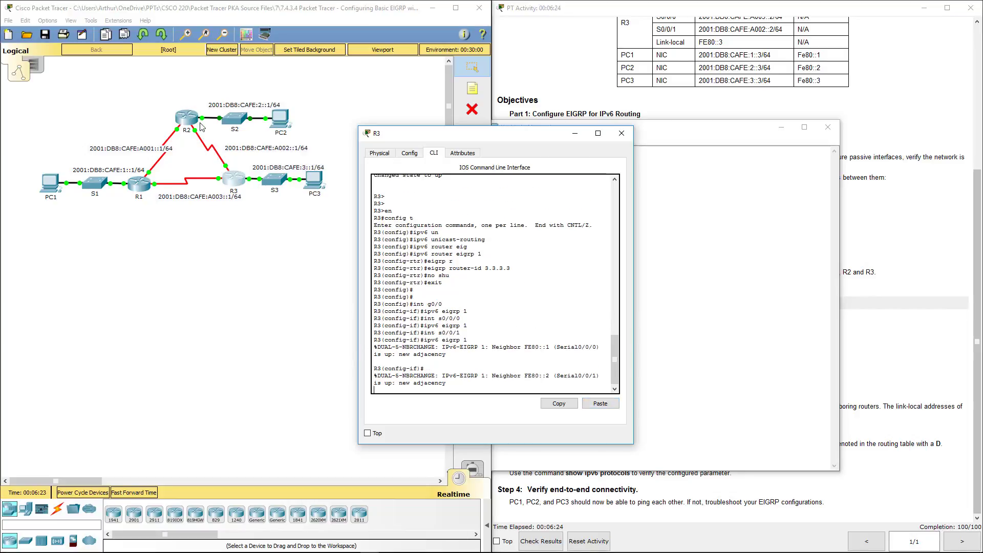
pyautogui.click(622, 133)
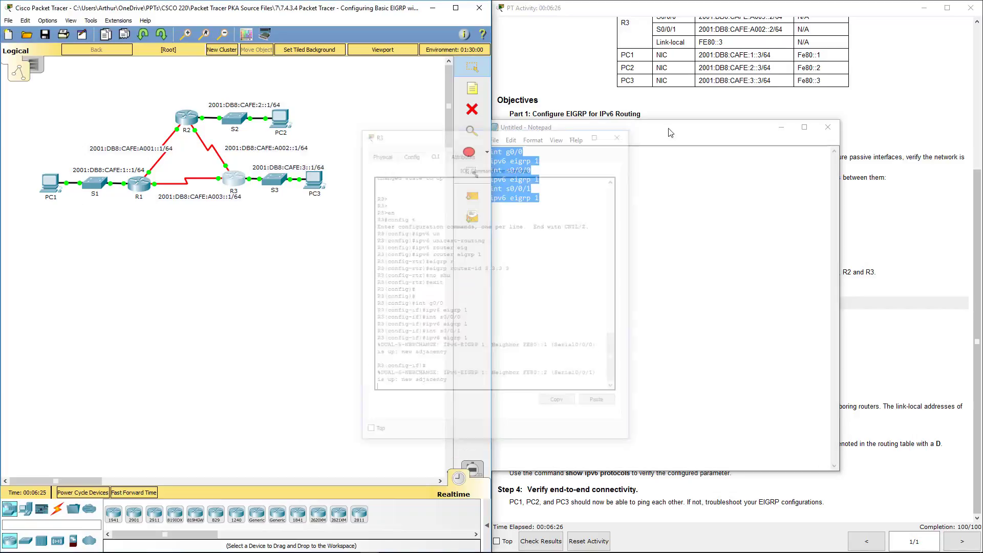
pyautogui.click(665, 117)
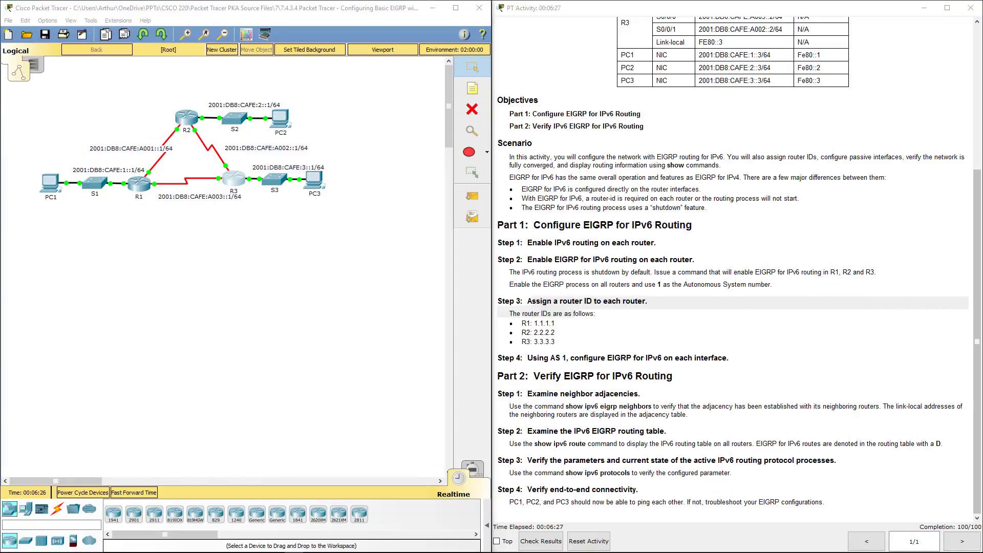
pyautogui.click(553, 432)
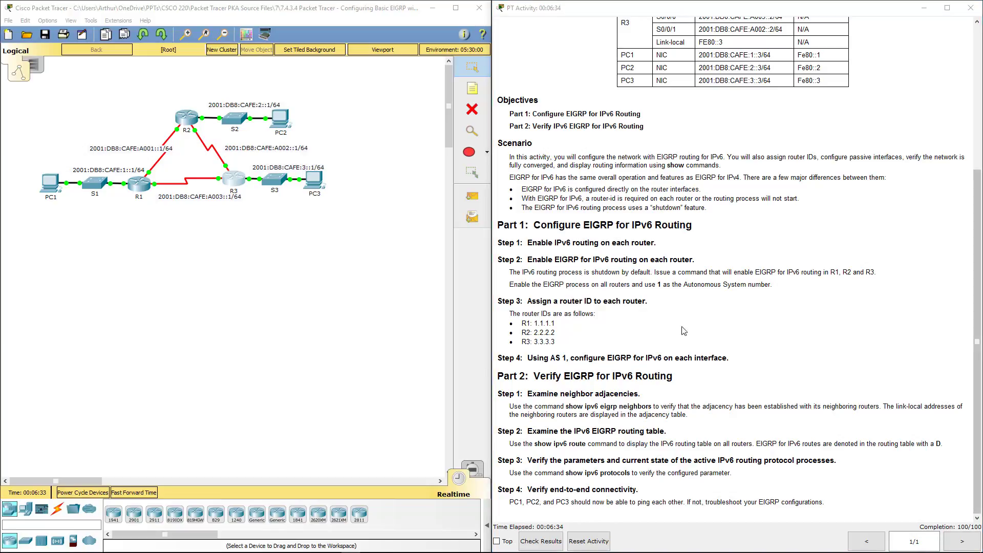
# End configuration mode on R1 and run show ipv6 route.
pyautogui.click(138, 186)
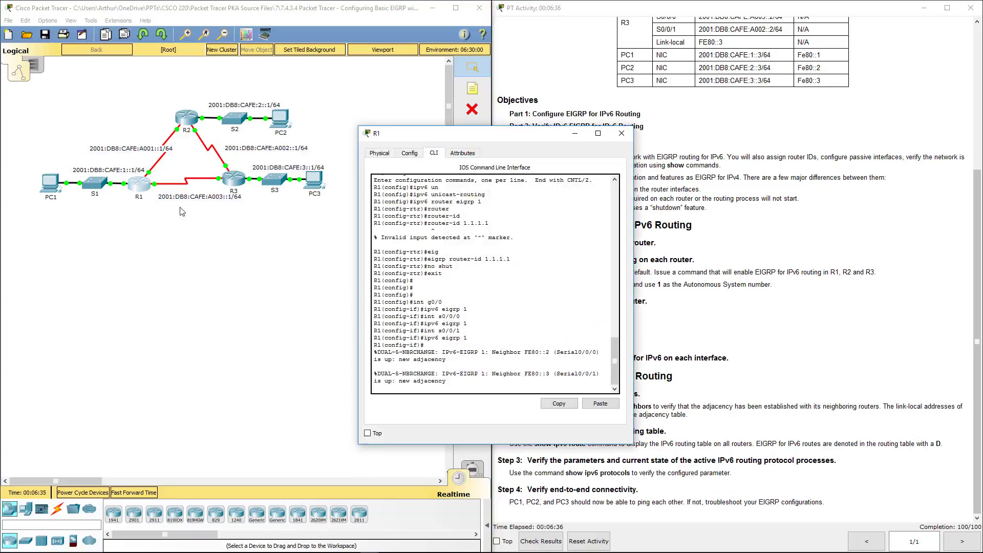
pyautogui.press('Return')
pyautogui.press('Return')
pyautogui.press('Return')
pyautogui.press('Return')
pyautogui.press('Return')
pyautogui.press('Return')
pyautogui.press('Return')
pyautogui.press('Return')
pyautogui.press('Return')
pyautogui.press('Return')
pyautogui.press('Return')
pyautogui.press('Return')
pyautogui.press('Return')
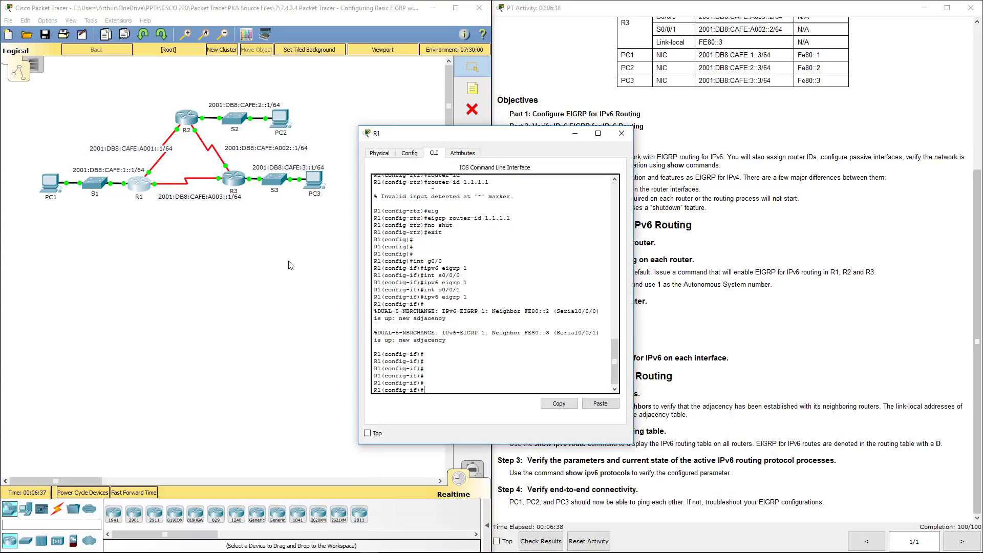
pyautogui.write('end')
pyautogui.press('Return')
pyautogui.press('Return')
pyautogui.press('Return')
pyautogui.press('Return')
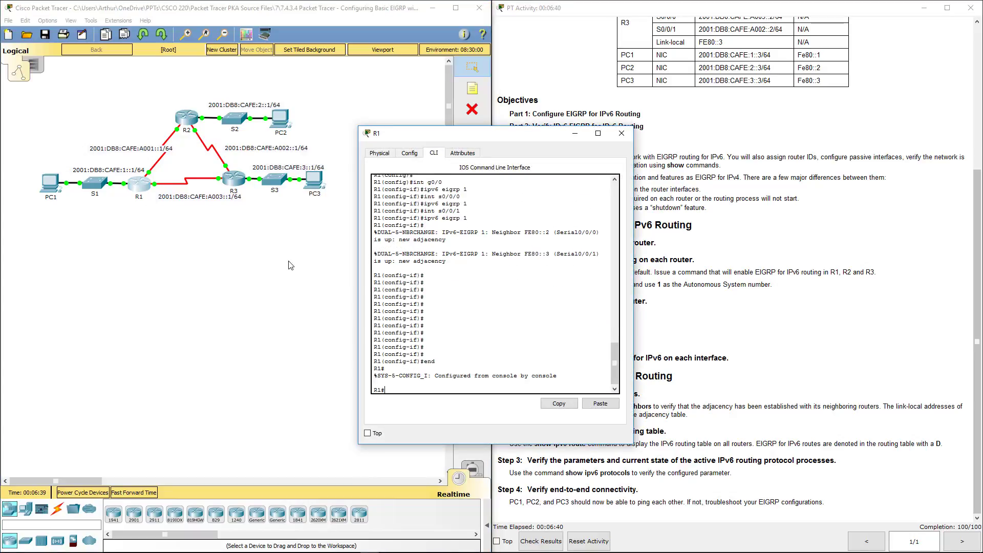
pyautogui.press('Return')
pyautogui.write('sho')
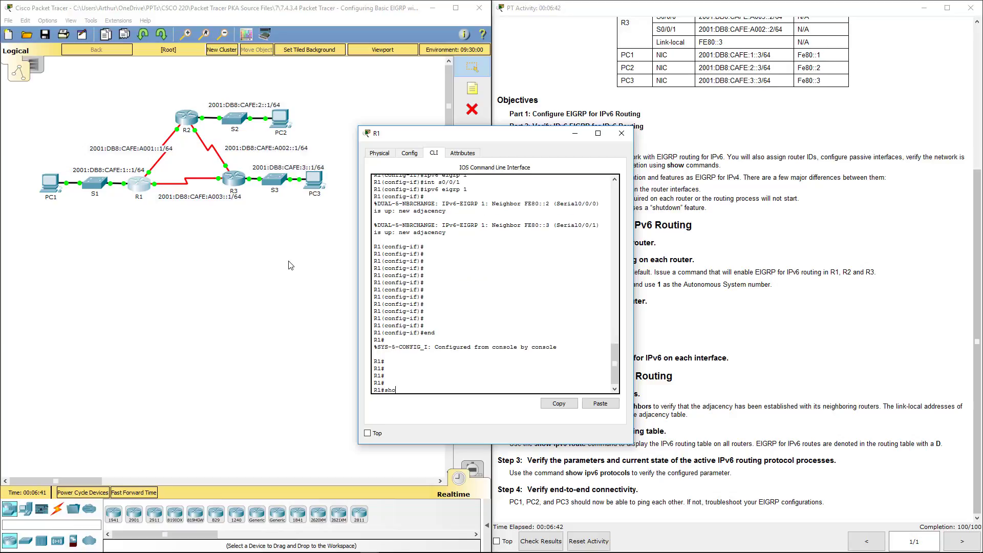
pyautogui.write('w ipv6 route')
pyautogui.press('Return')
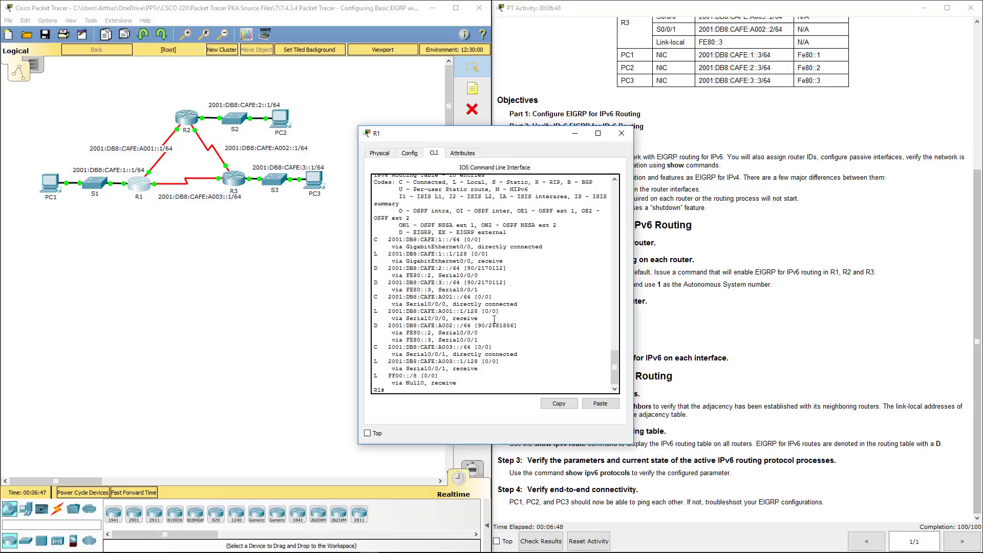
# Check show ipv6 route options and highlight the EIGRP D routes to CAFE:2, CAFE:3 and CAFE:A002.
pyautogui.moveTo(373, 326); pyautogui.dragTo(381, 326)
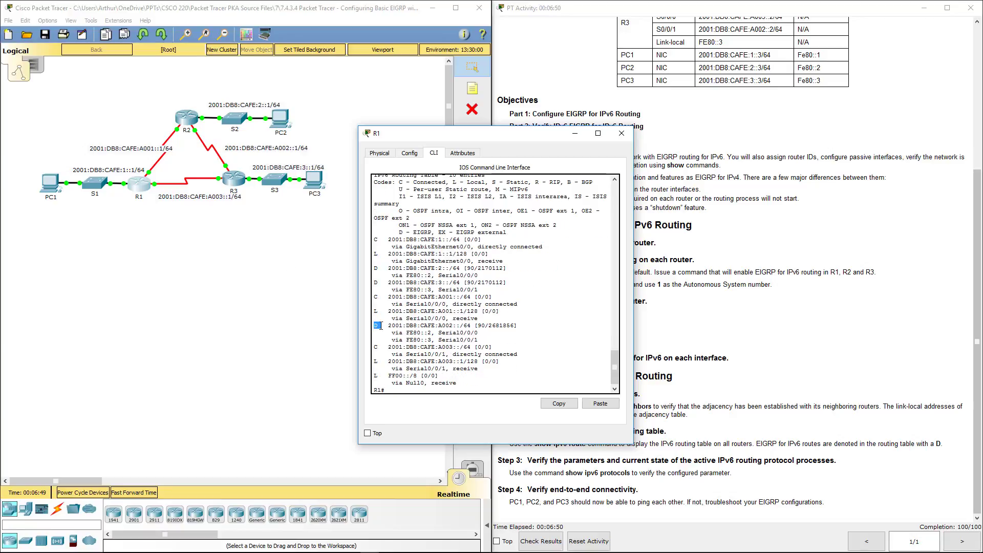
pyautogui.press('Up')
pyautogui.write('?')
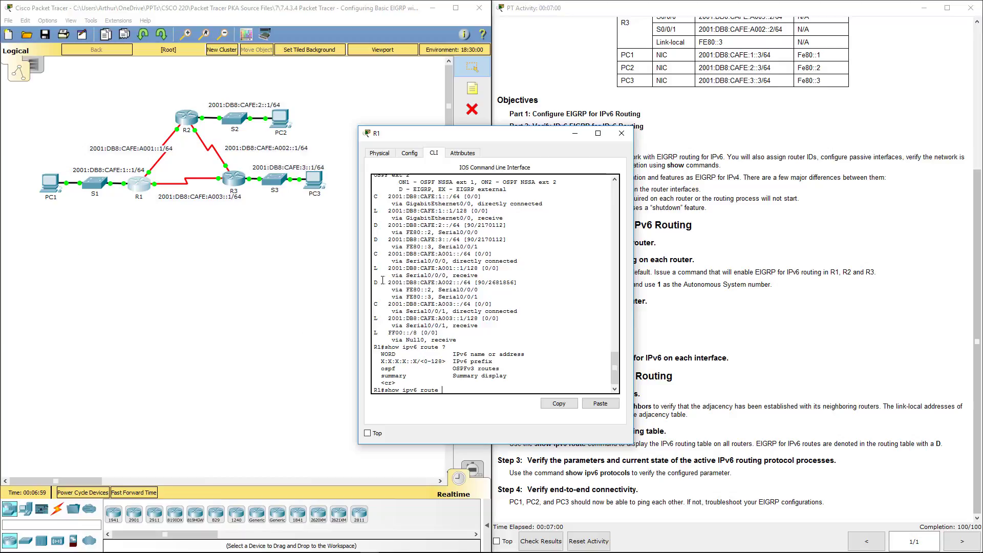
pyautogui.moveTo(373, 282); pyautogui.dragTo(500, 295)
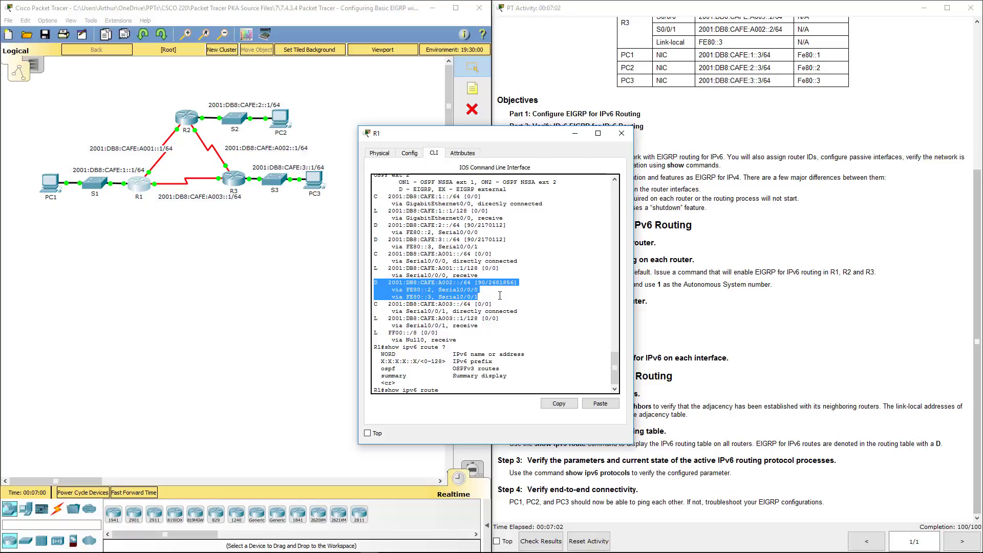
pyautogui.moveTo(374, 226); pyautogui.dragTo(494, 245)
pyautogui.scroll(2, 493, 246)
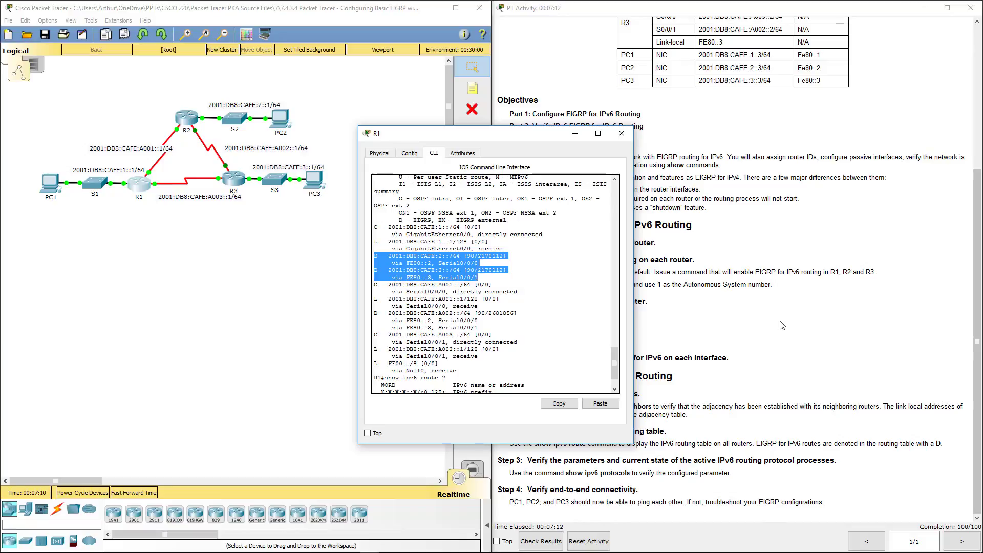
# Rerun show ipv6 route on R1 and page through the full routing table.
pyautogui.click(608, 358)
pyautogui.press('Return')
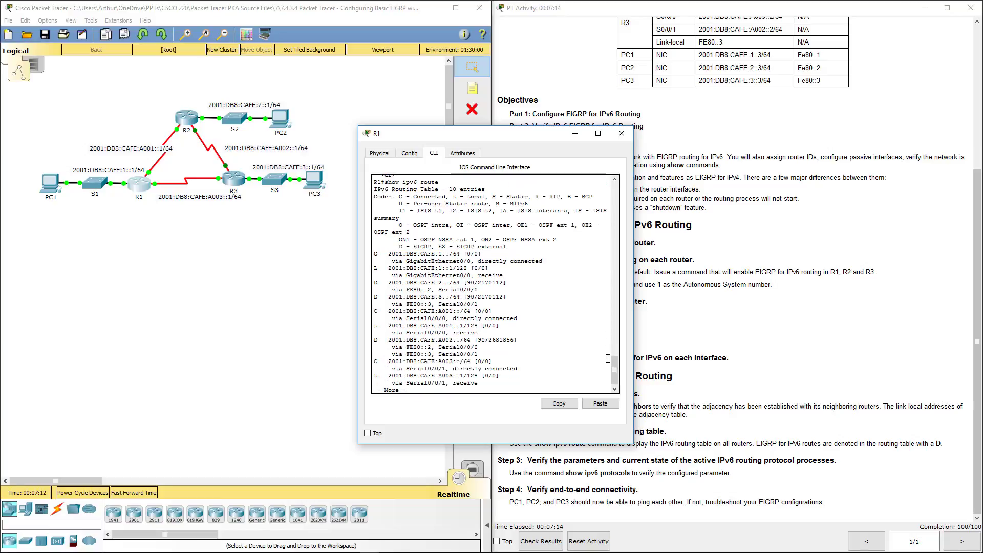
pyautogui.press('Return')
pyautogui.press('Return')
pyautogui.press('Return')
pyautogui.press('Return')
pyautogui.press('Return')
pyautogui.press('Return')
pyautogui.press('Return')
pyautogui.press('Return')
pyautogui.press('Return')
pyautogui.press('Return')
pyautogui.press('Return')
pyautogui.press('Return')
pyautogui.press('Return')
pyautogui.press('Return')
pyautogui.press('Return')
pyautogui.press('Return')
pyautogui.press('Return')
pyautogui.press('Return')
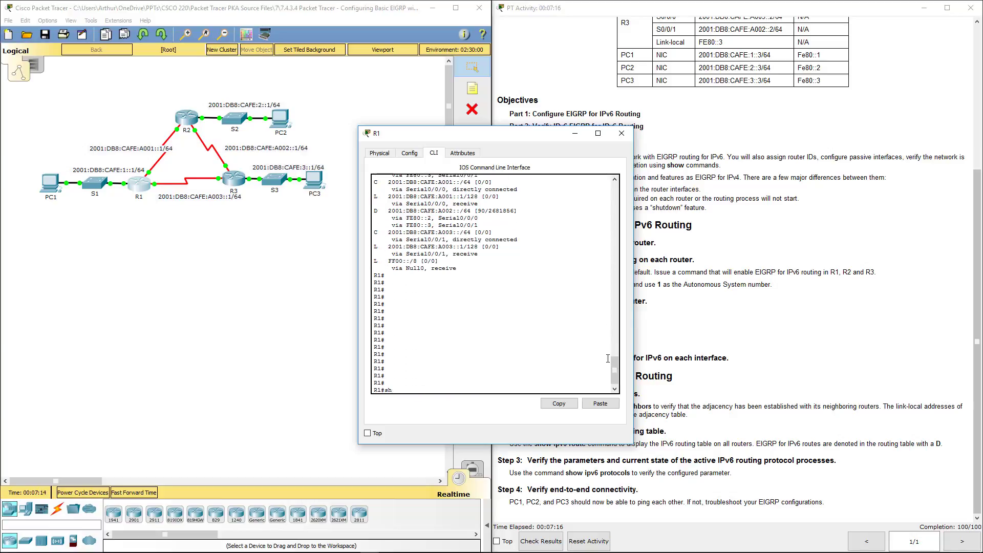
# Run show ipv6 protocols and highlight EIGRP 1 on GigabitEthernet0/0, Serial0/0/0 and Serial0/0/1.
pyautogui.write('show ')
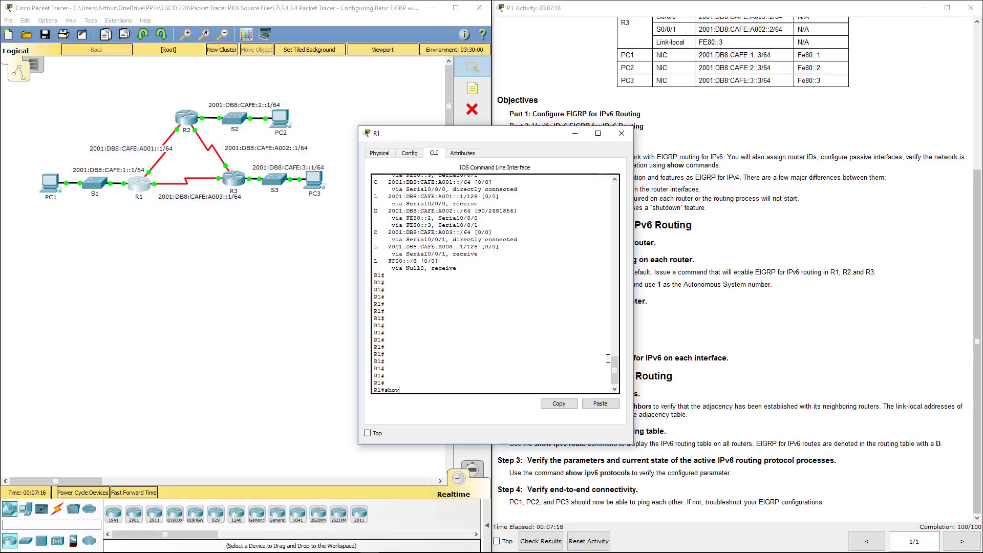
pyautogui.write('ipv6 pro')
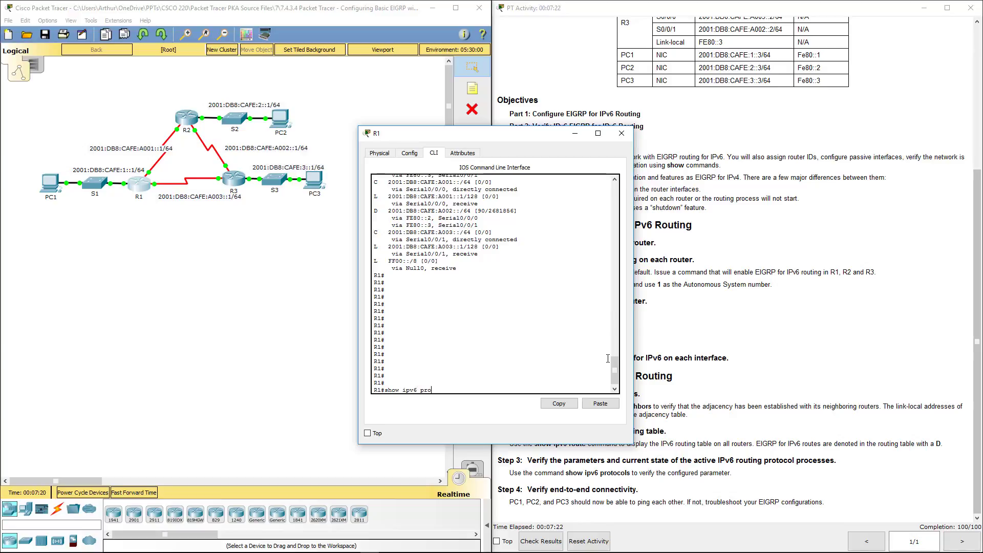
pyautogui.press('Tab')
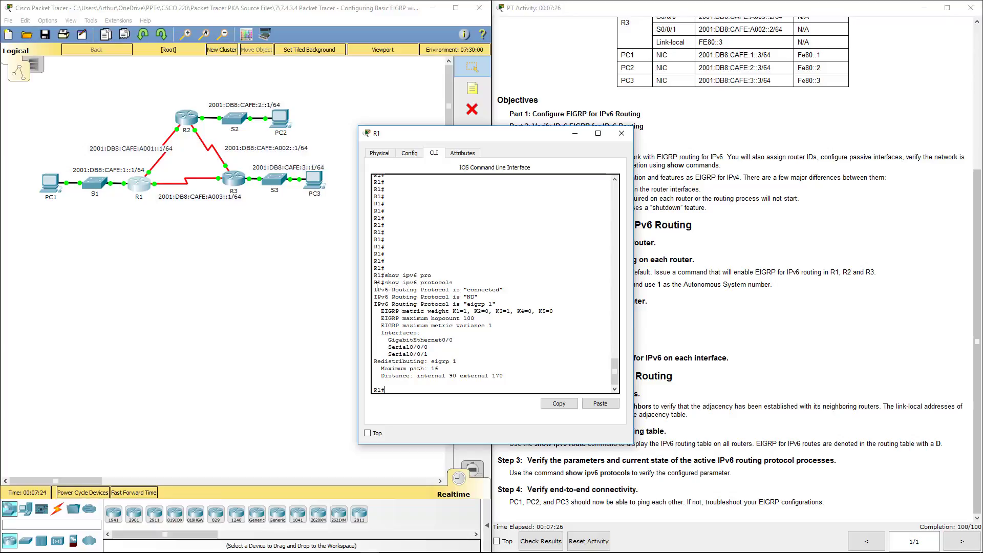
pyautogui.moveTo(378, 289); pyautogui.dragTo(574, 354)
pyautogui.click(515, 349)
pyautogui.moveTo(372, 325); pyautogui.dragTo(469, 357)
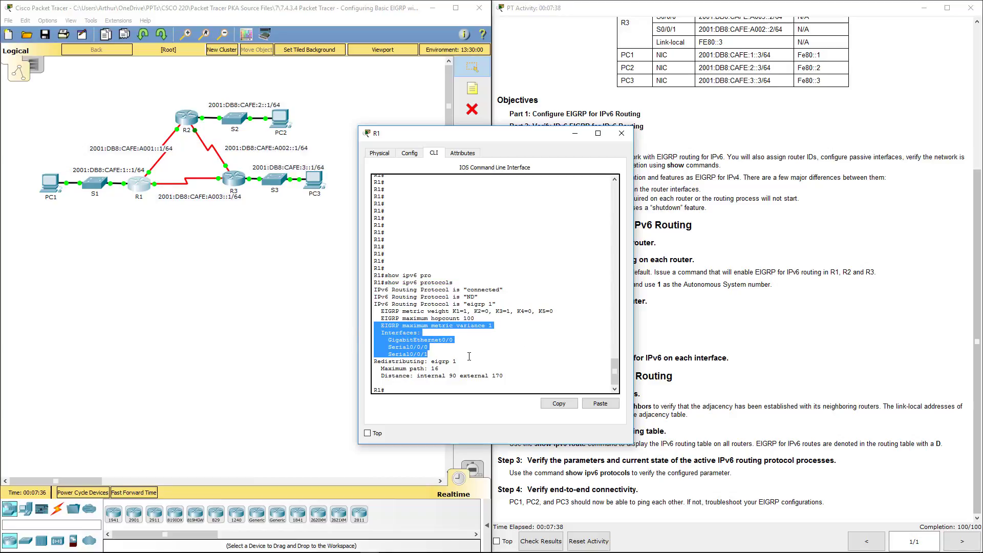
pyautogui.hotkey('alt', 'Tab')
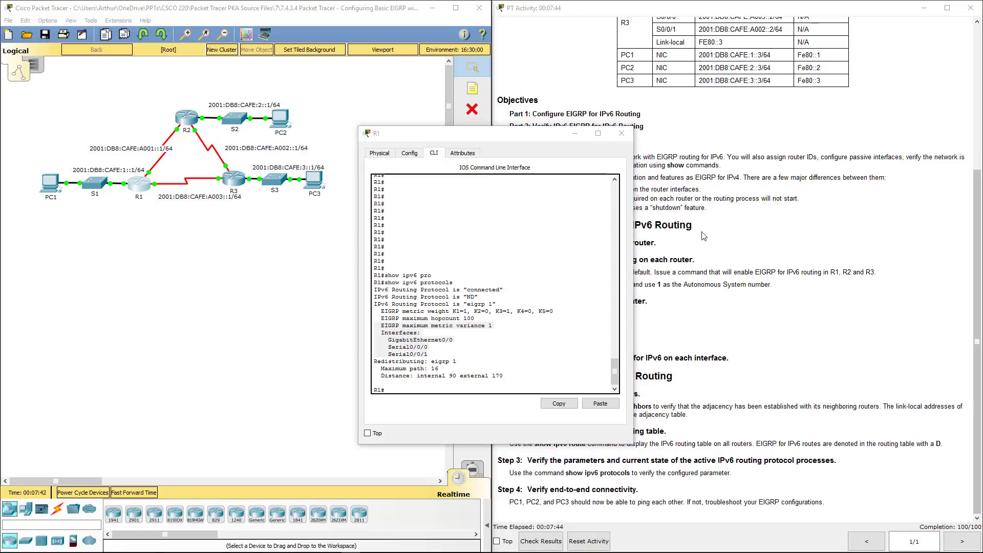
pyautogui.click(624, 147)
# Close R1, review the Step 4 connectivity instructions, and open PC1's Command Prompt.
pyautogui.click(622, 133)
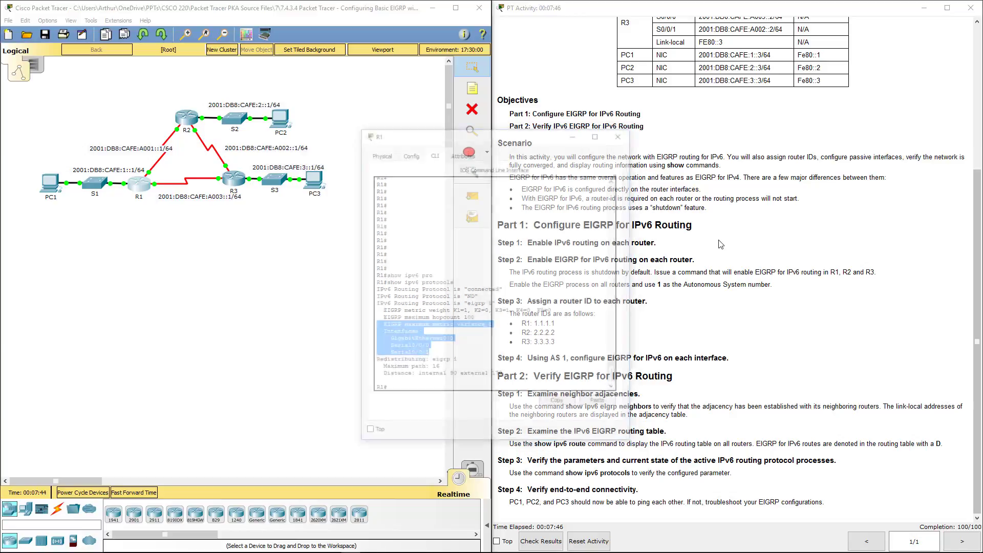
pyautogui.moveTo(522, 473); pyautogui.dragTo(717, 477)
pyautogui.moveTo(523, 502); pyautogui.dragTo(825, 502)
pyautogui.click(167, 309)
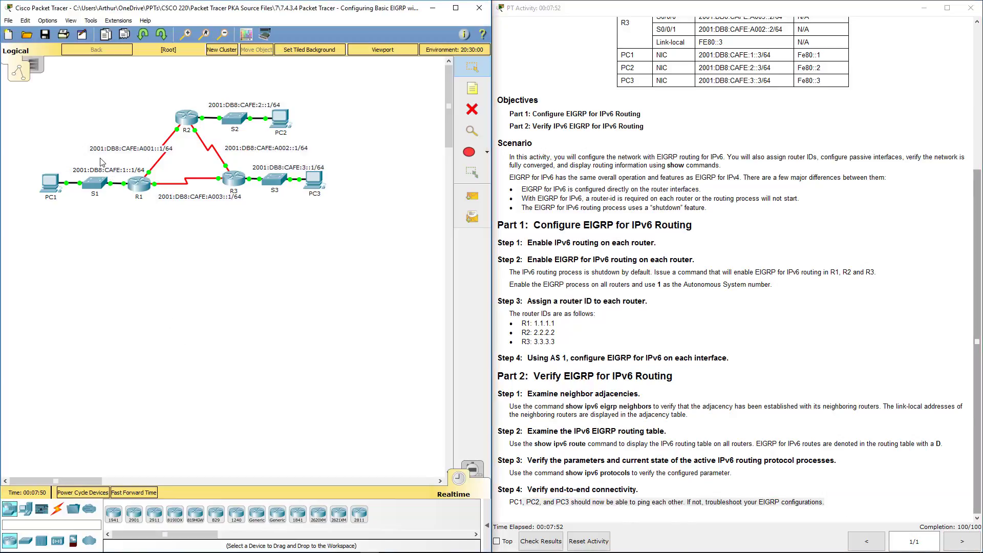
pyautogui.click(51, 183)
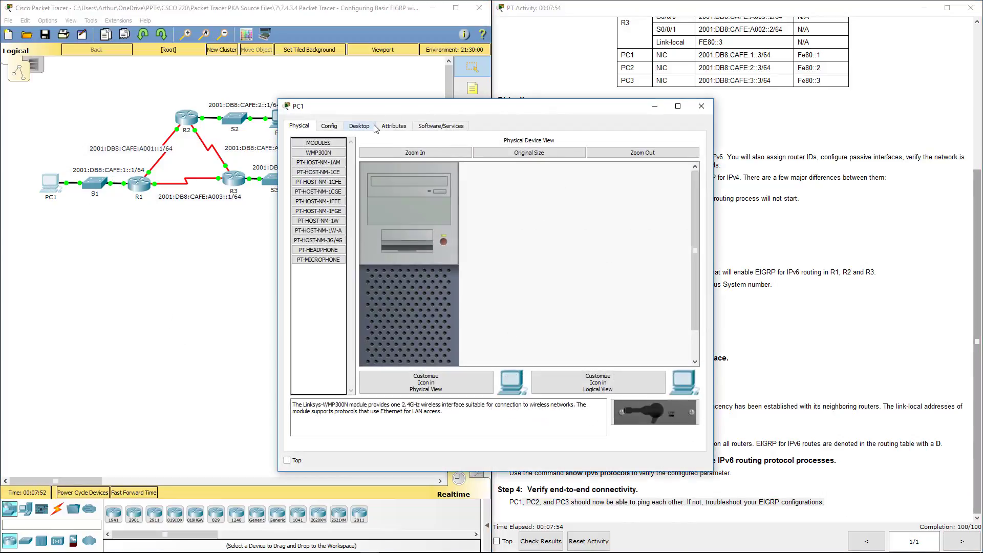
pyautogui.click(360, 126)
pyautogui.moveTo(547, 116); pyautogui.dragTo(330, 117)
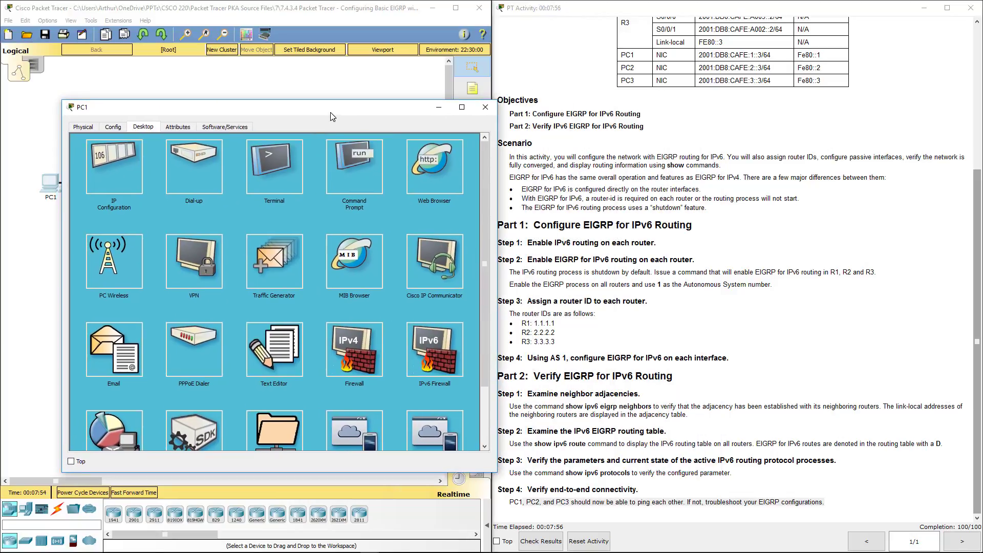
pyautogui.click(341, 185)
# Ping PC2 at 2001:DB8:CAFE:2::3 from PC1.
pyautogui.write('ping')
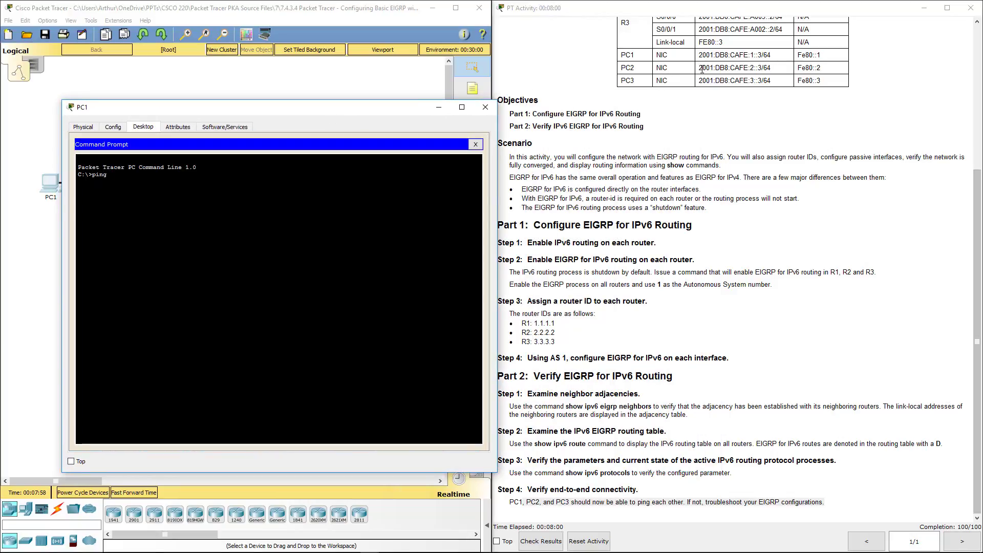
pyautogui.moveTo(700, 68); pyautogui.dragTo(763, 73)
pyautogui.hotkey('alt', 'Tab')
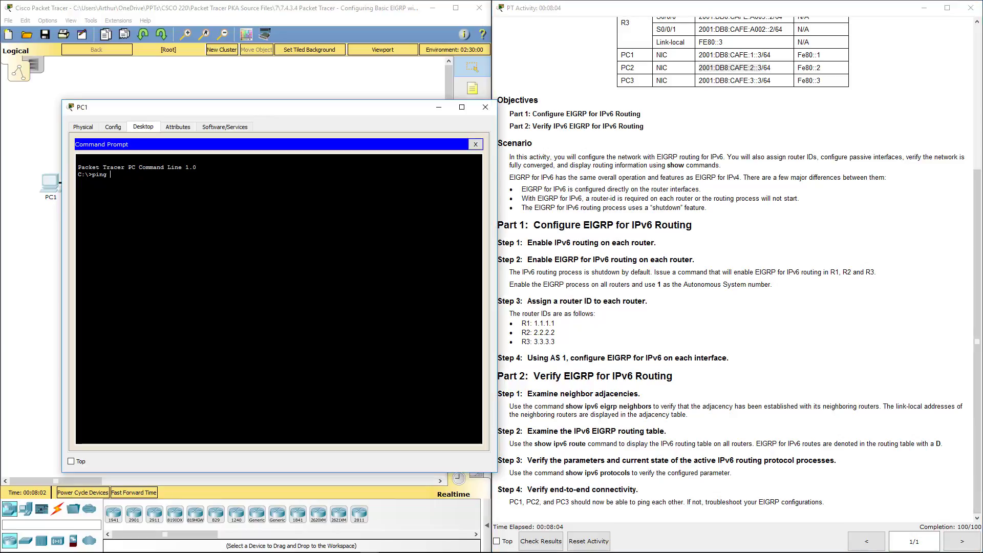
pyautogui.rightClick(131, 177)
pyautogui.press('Return')
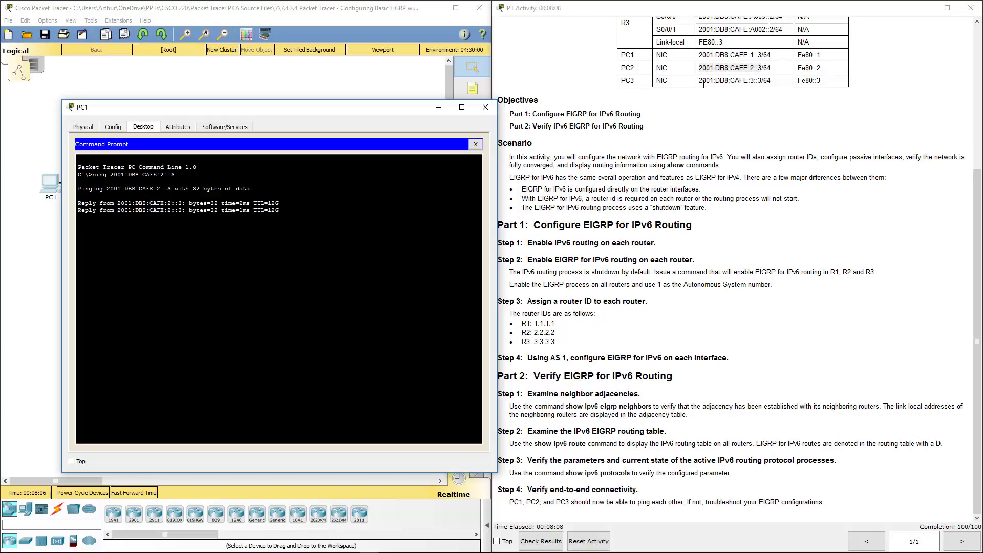
# Ping PC3 at 2001:DB8:CAFE:3::3 from PC1 and close PC1's window.
pyautogui.moveTo(699, 80); pyautogui.dragTo(764, 81)
pyautogui.hotkey('ctrl', 'c')
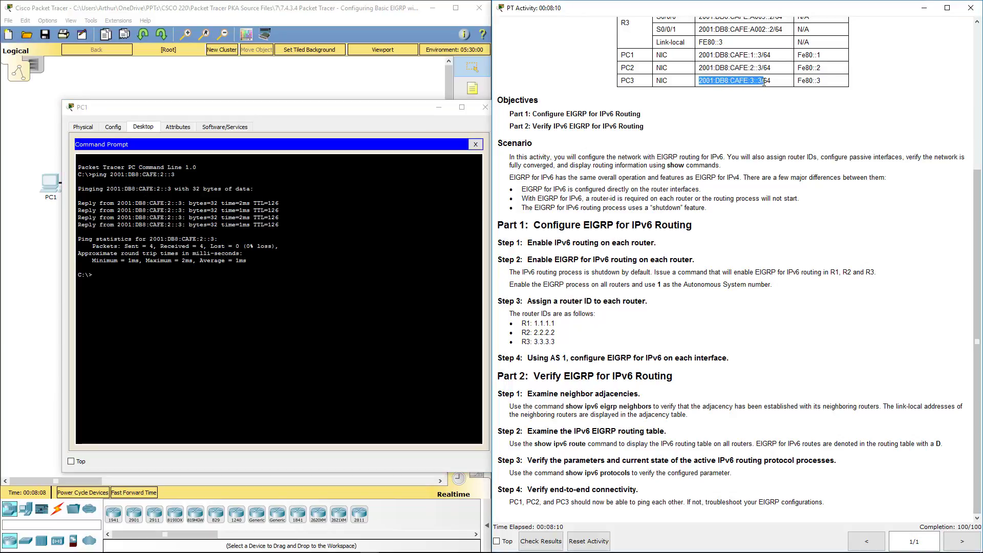
pyautogui.click(93, 274)
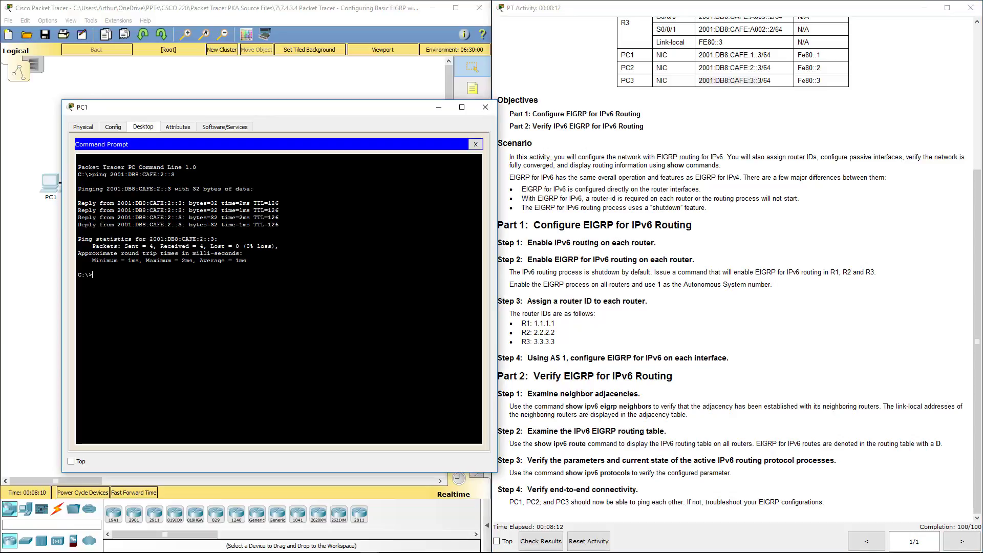
pyautogui.write('ping')
pyautogui.rightClick(152, 287)
pyautogui.click(175, 306)
pyautogui.press('Return')
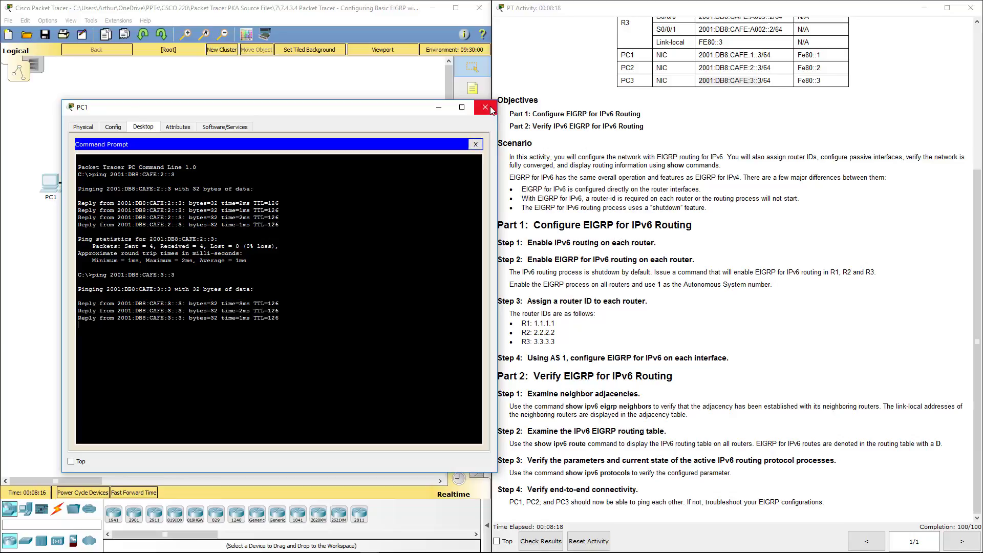
pyautogui.click(540, 470)
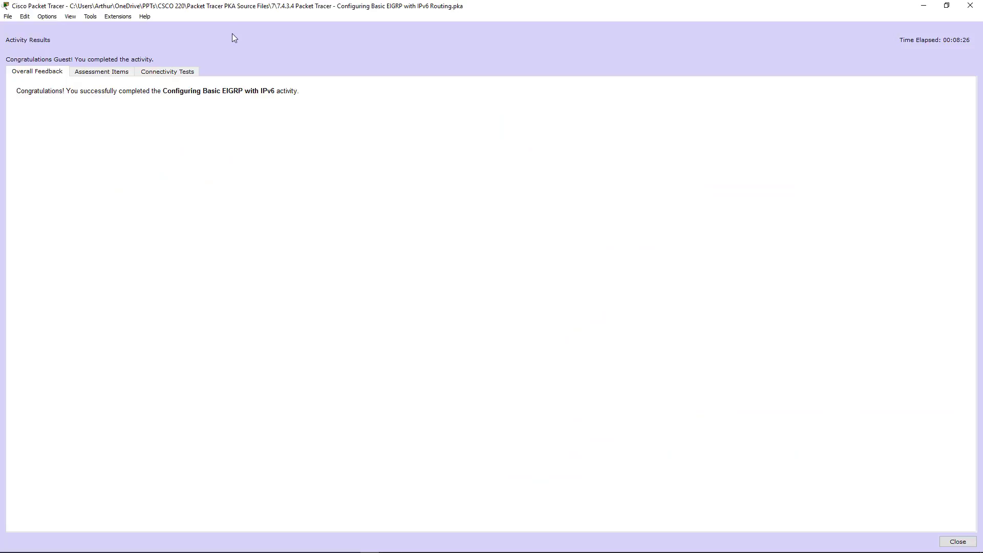
# Open the Assessment Items tab to see all 18/18 items correct and 100/100.
pyautogui.click(104, 75)
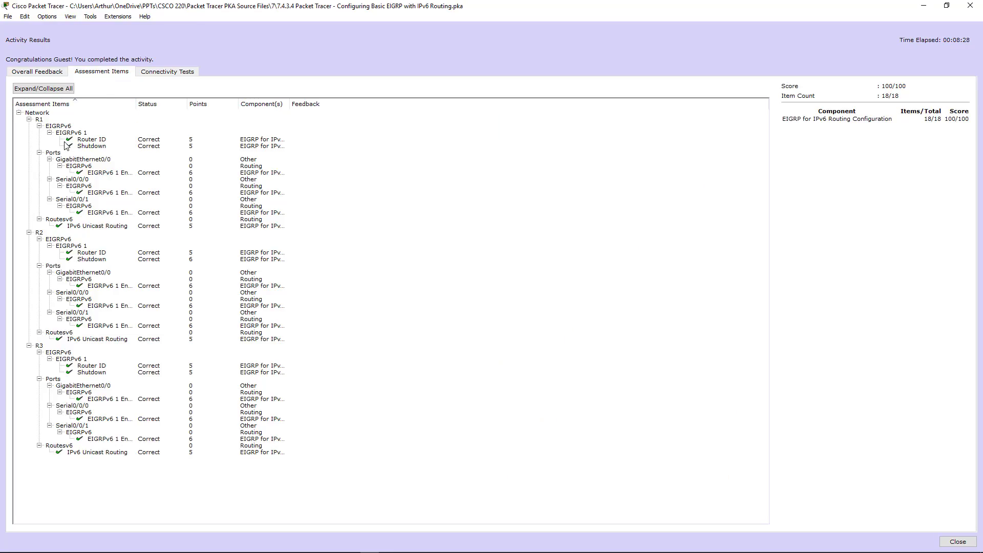